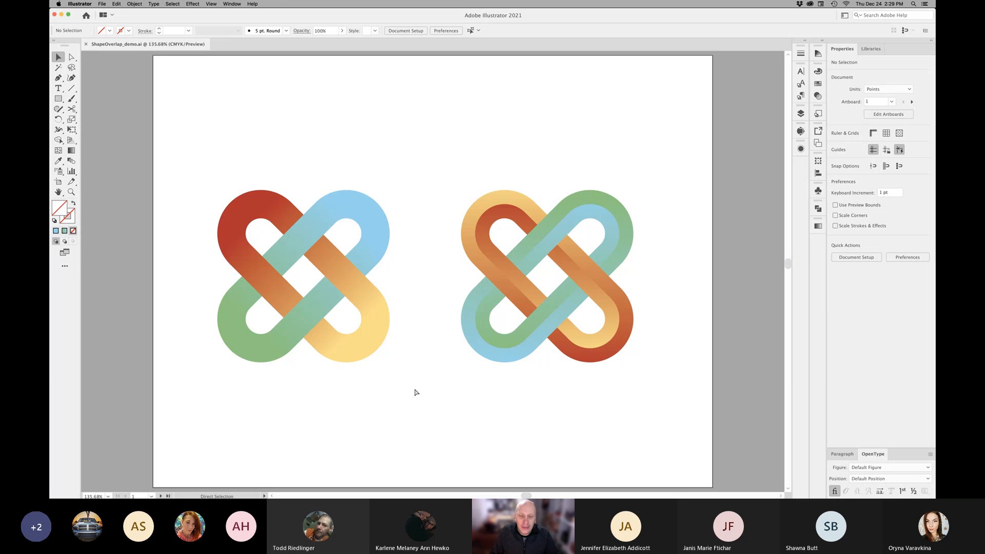
- Inspect the paths of both finished knots in outline view and return to the colour preview
key("ctrl+y")
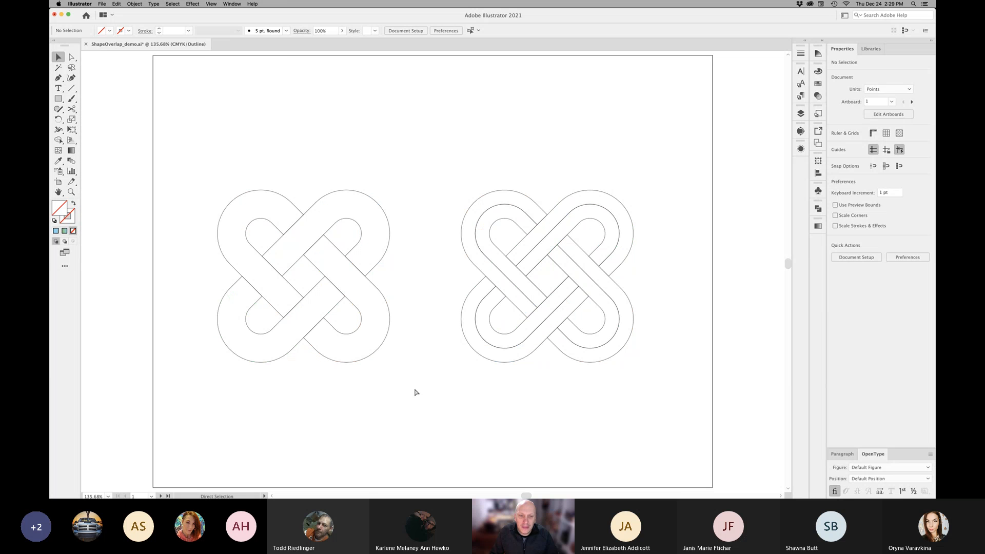
left_click(210, 4)
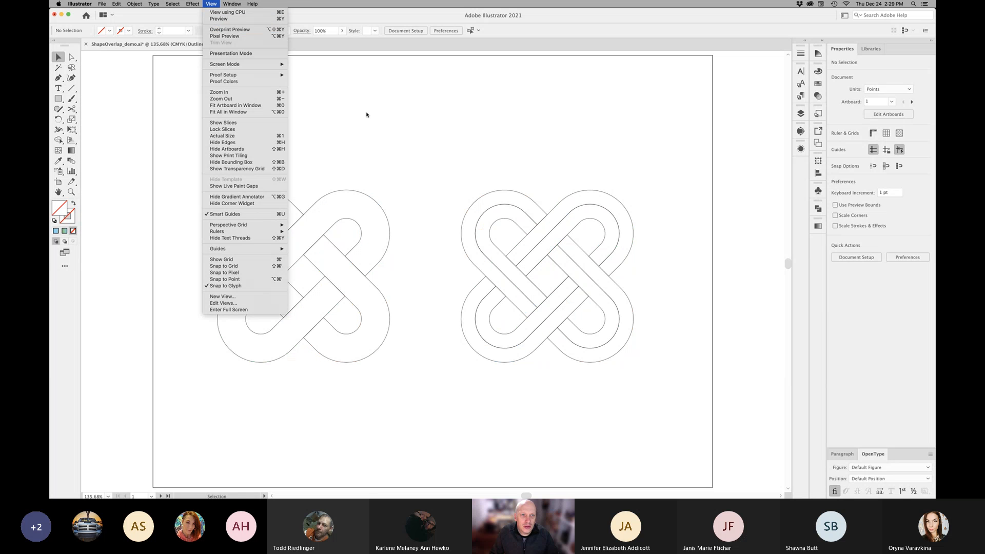
left_click(383, 163)
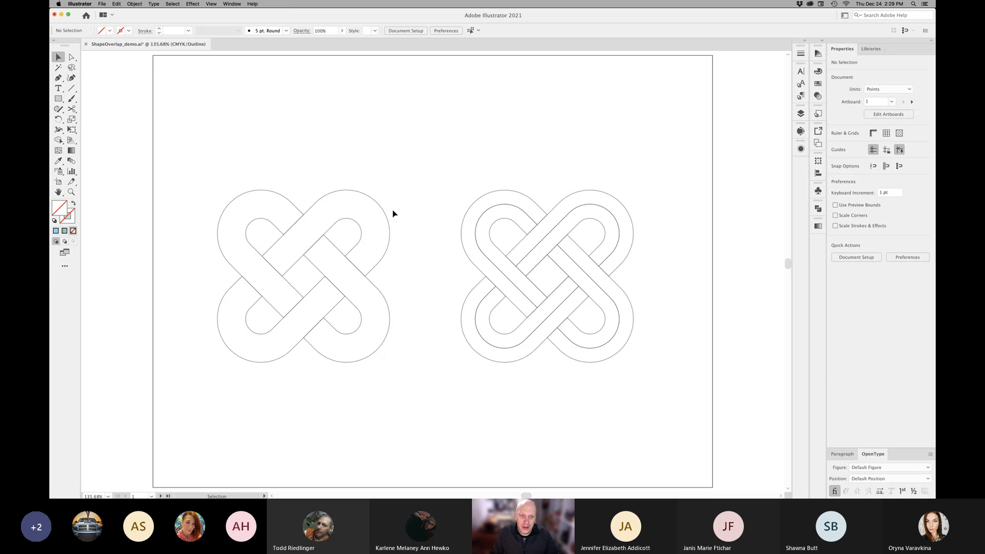
key("super+y")
- Pull the coloured pieces of the four-colour gradient knot apart and undo the moves
left_click_drag(374, 214, 386, 165)
key("super+z")
key("super+shift+g")
left_click(400, 149)
left_click_drag(268, 213, 212, 203)
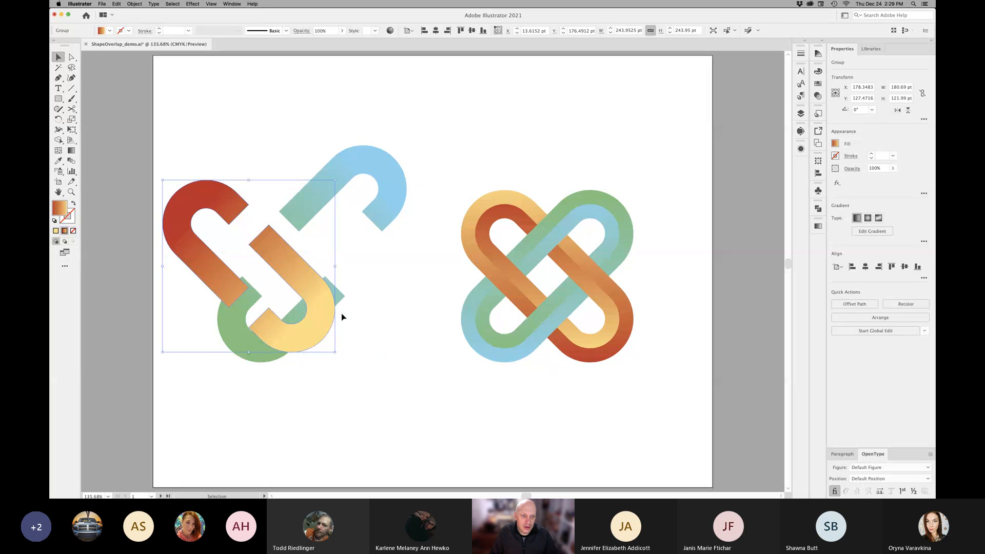
left_click_drag(245, 349, 229, 375)
key("super+z")
key("super+z")
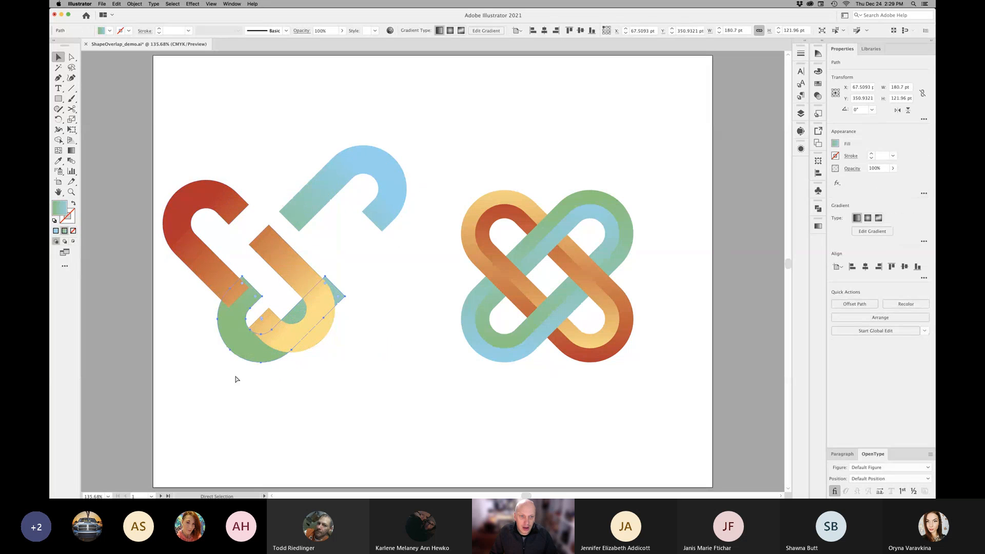
key("super+z")
left_click(435, 381)
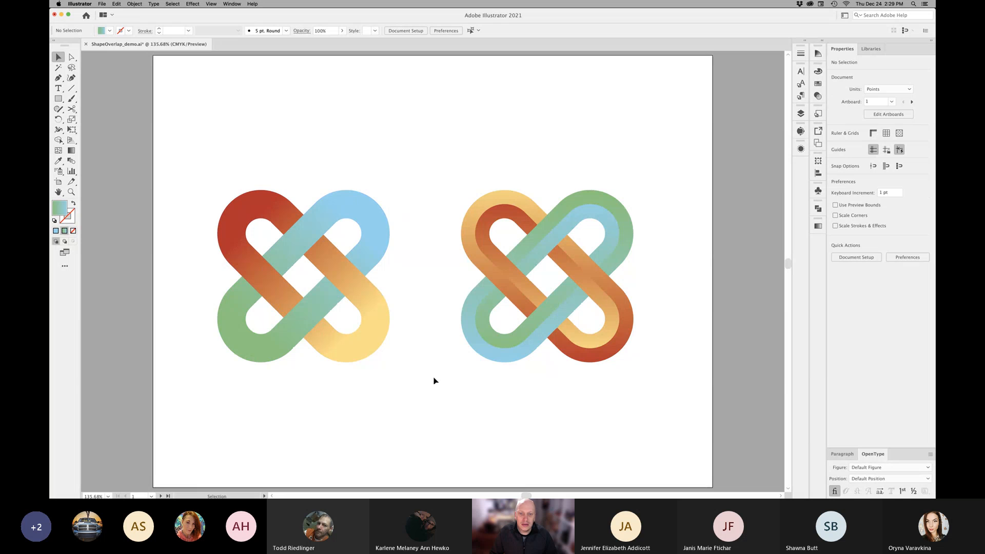
- Draw a rectangle about 107 by 297 pt with no fill and a black stroke near the centre of the second artboard
key("super+1")
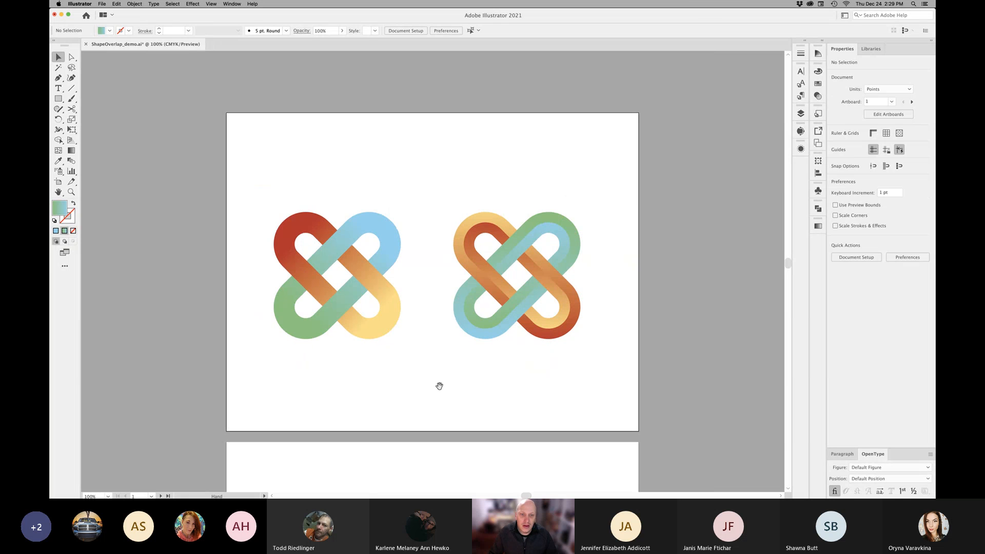
left_click_drag(434, 381, 445, 99)
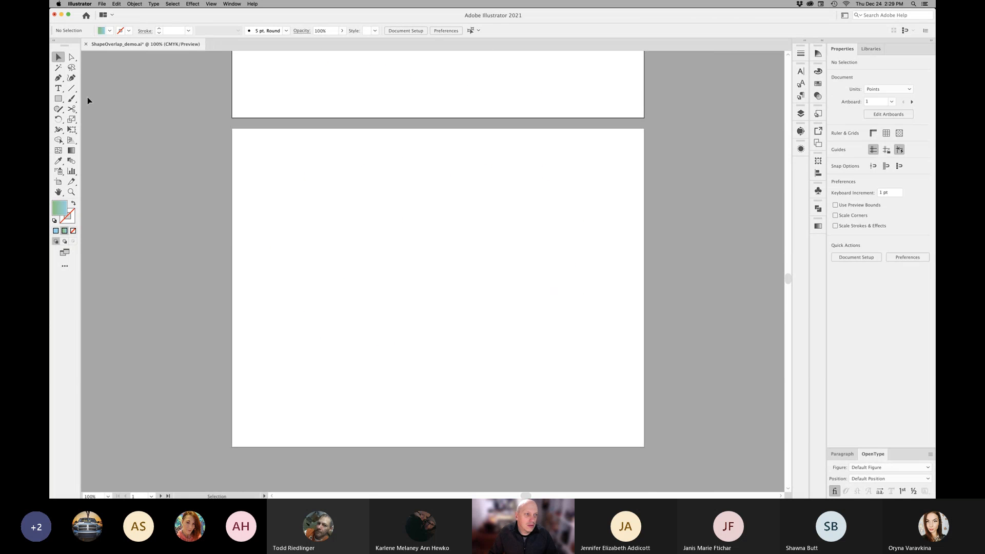
left_click(58, 100)
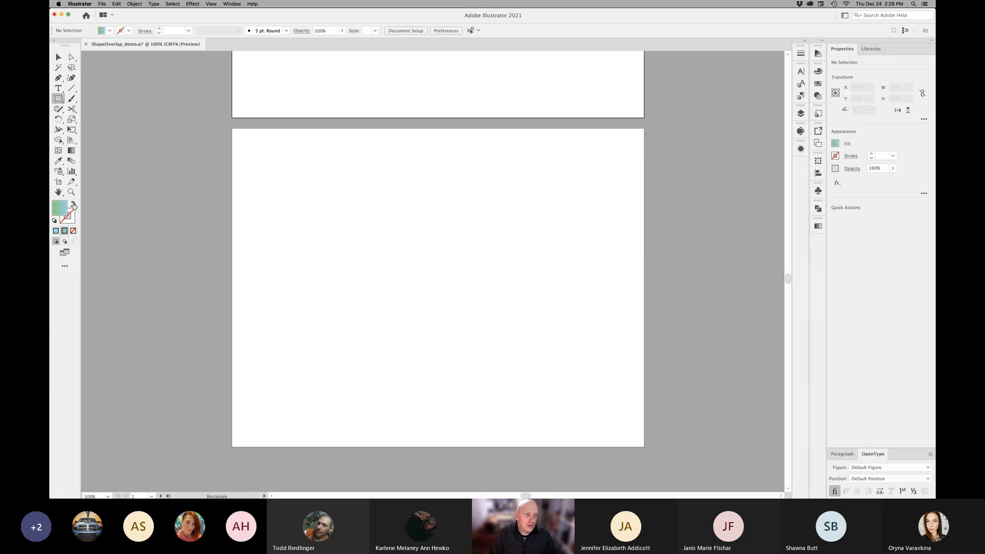
left_click(54, 221)
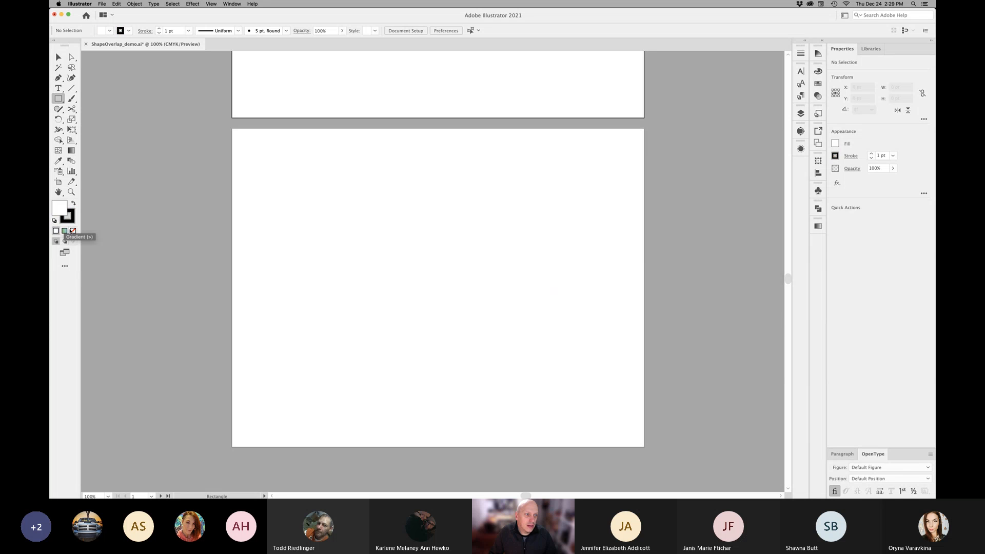
left_click(73, 231)
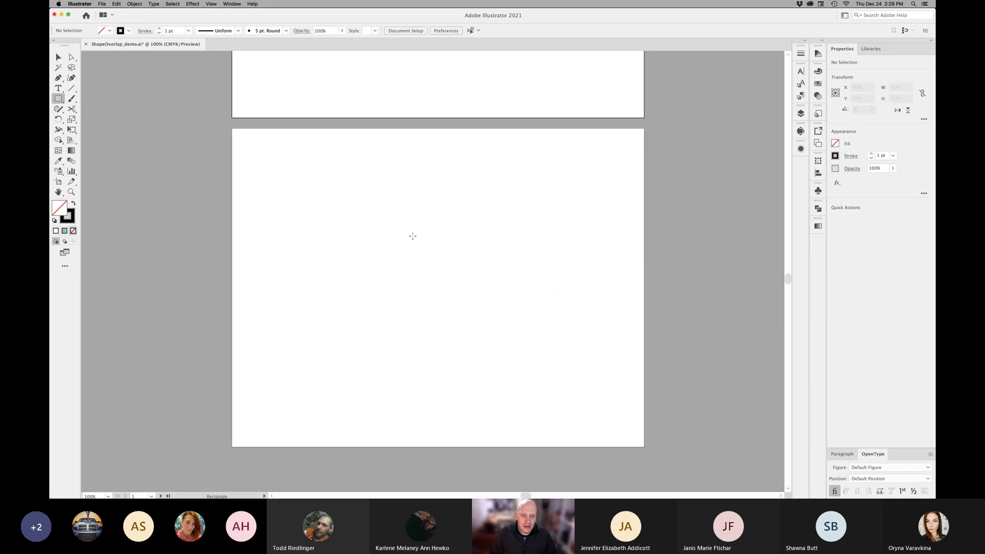
mouse_move(412, 236)
left_mouse_down()
mouse_move(422, 308)
mouse_move(453, 345)
mouse_move(438, 312)
left_mouse_up()
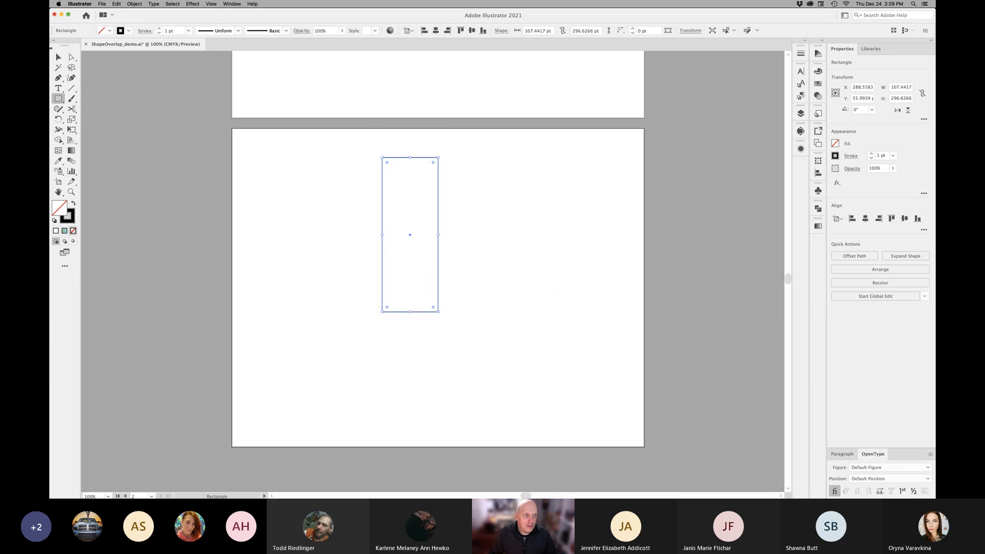
key("v")
left_click_drag(410, 235, 434, 267)
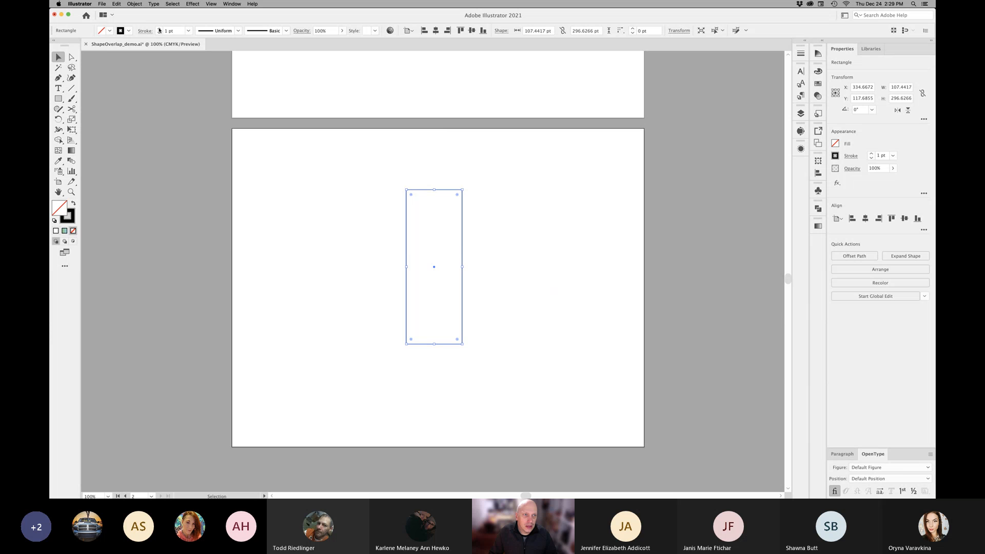
- Set the rectangle's stroke weight to 40 pt
left_click(160, 29, "shift")
left_click(159, 29, "shift")
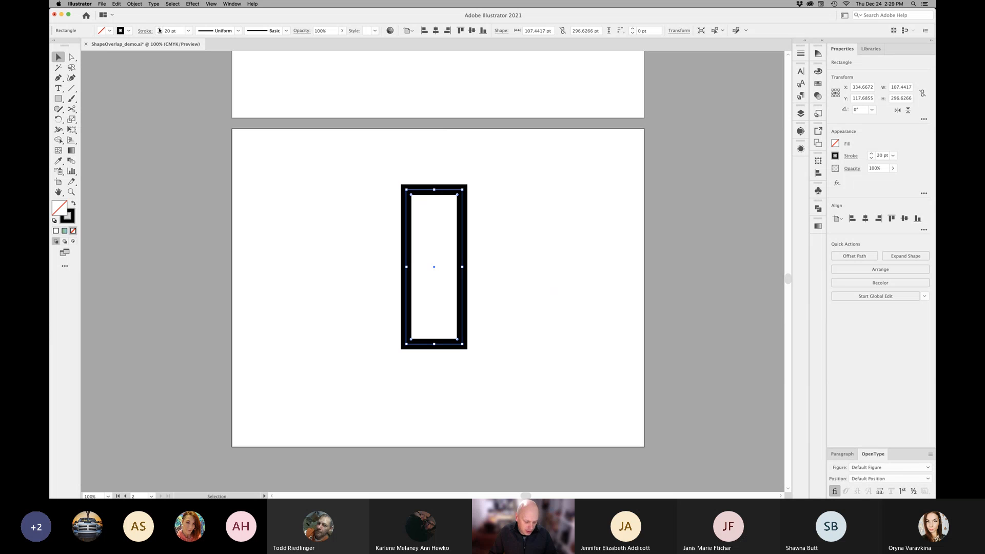
left_click(159, 29, "shift")
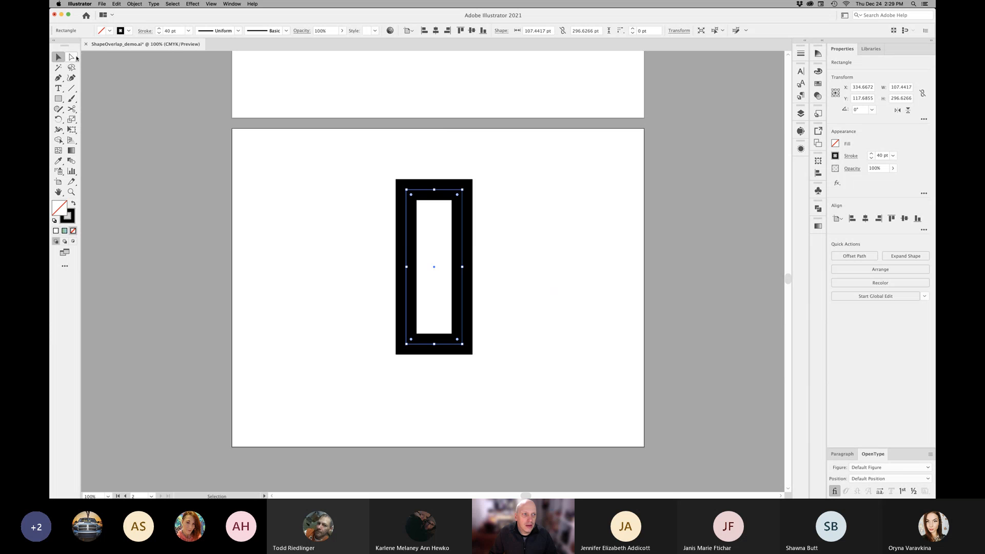
- Round all four corners of the rectangle to the maximum radius, about 54 pt, to form an elongated loop
left_click(74, 58)
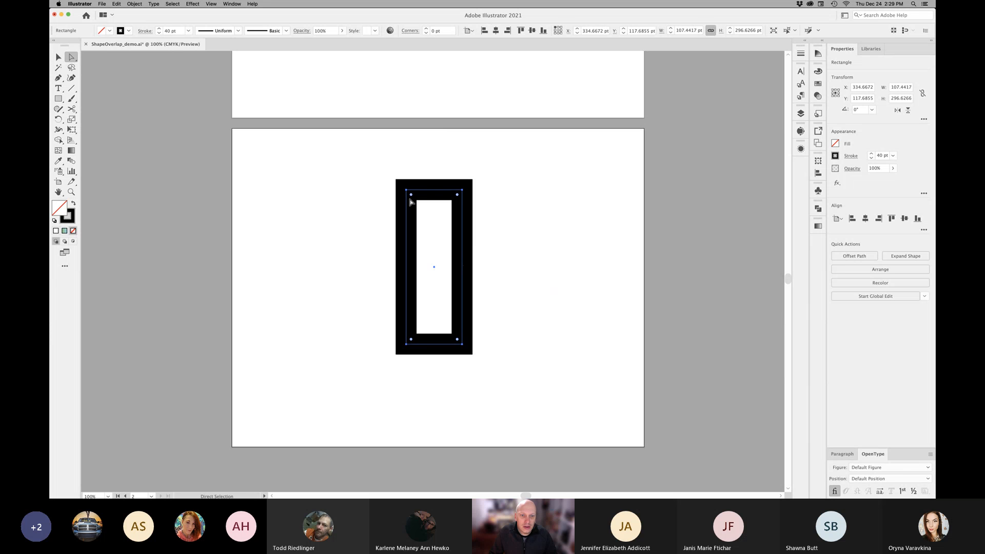
scroll(413, 198, "up", 3)
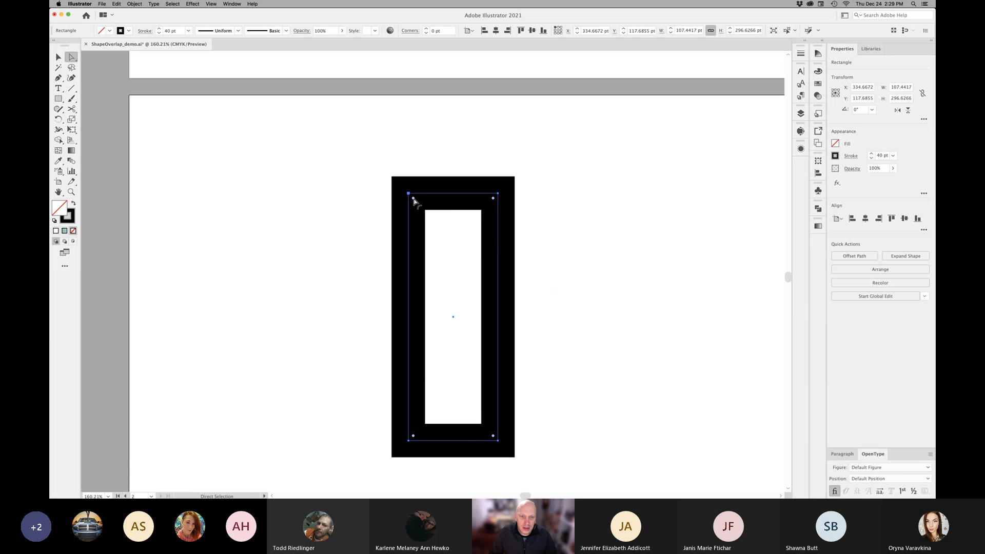
left_click_drag(413, 198, 473, 273)
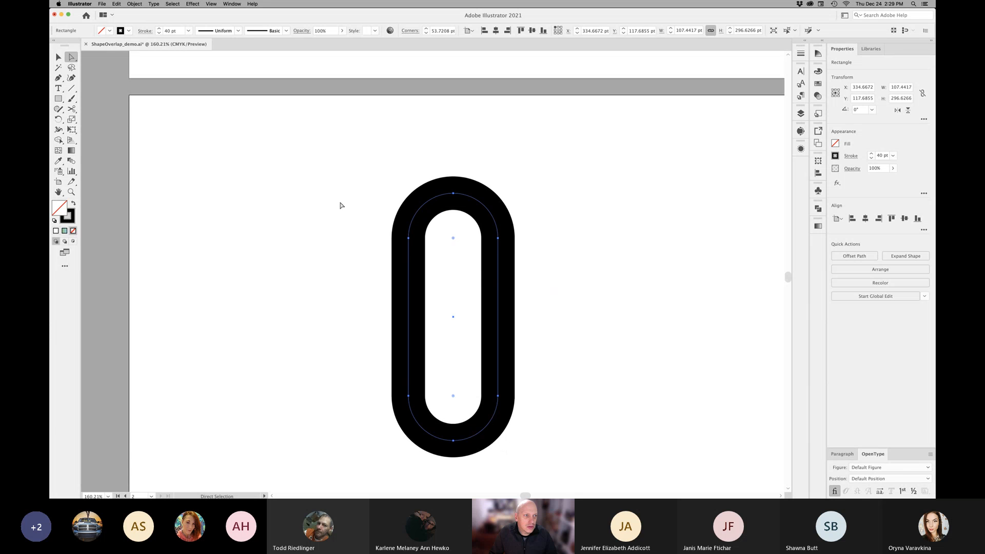
- Rotate the rounded loop 45° clockwise
left_click(59, 57)
left_click_drag(494, 313, 476, 254)
left_click(459, 259, "alt+super")
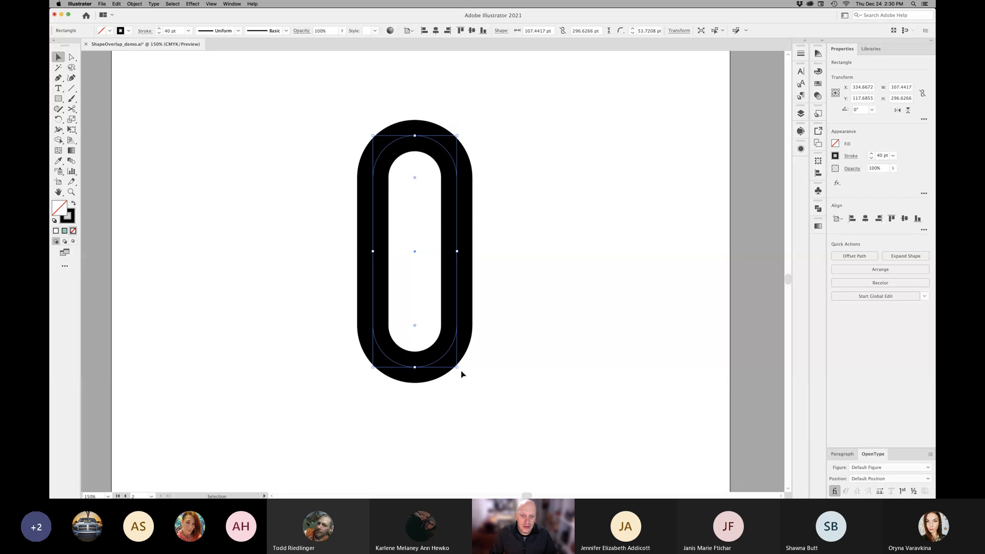
left_click_drag(460, 370, 367, 390)
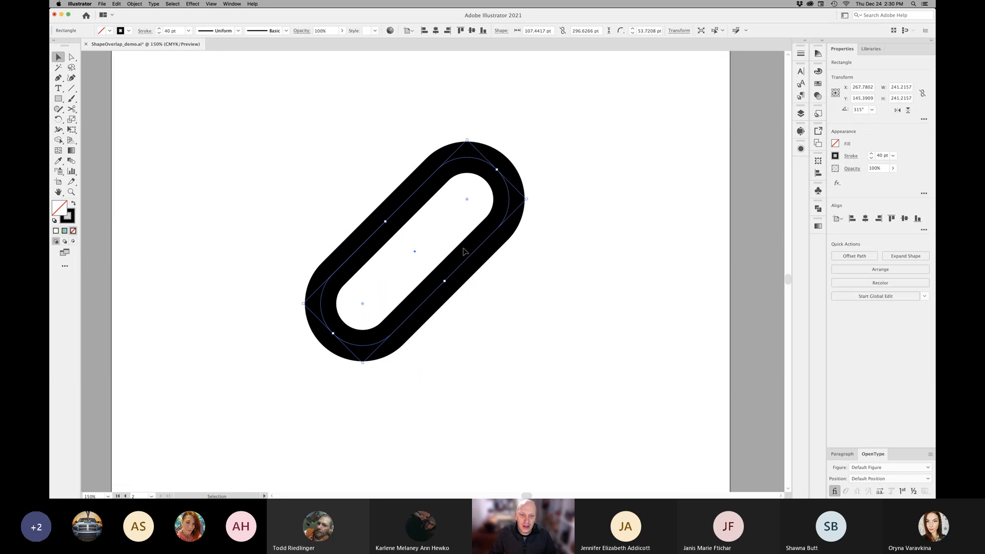
- Create a reflected copy of the diagonal loop across the horizontal axis to form an X shape
right_click(460, 267)
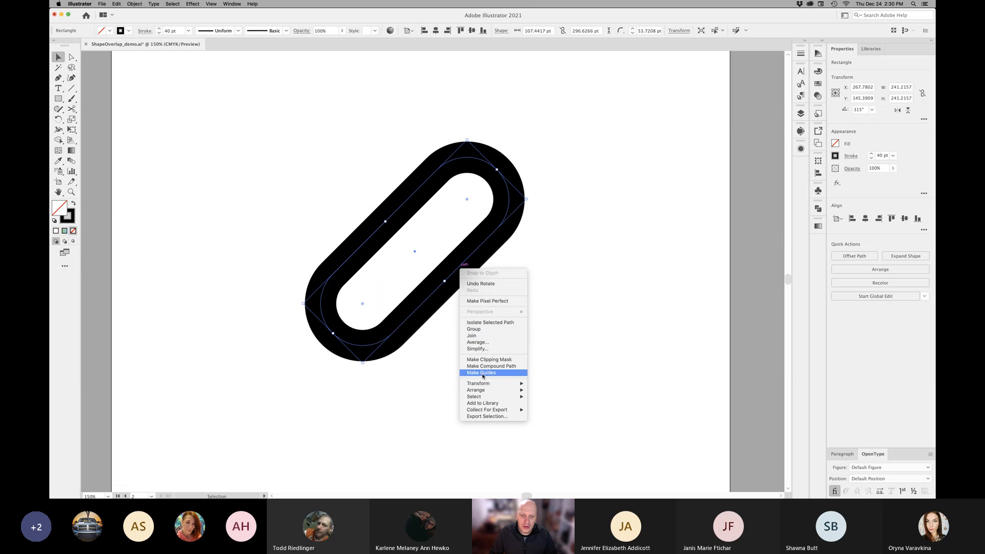
mouse_move(486, 385)
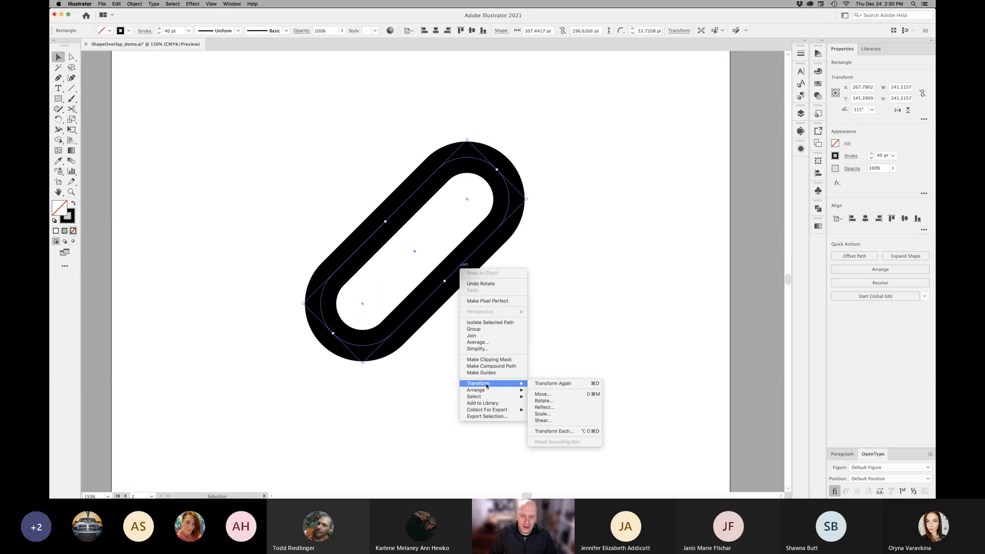
left_click(545, 408)
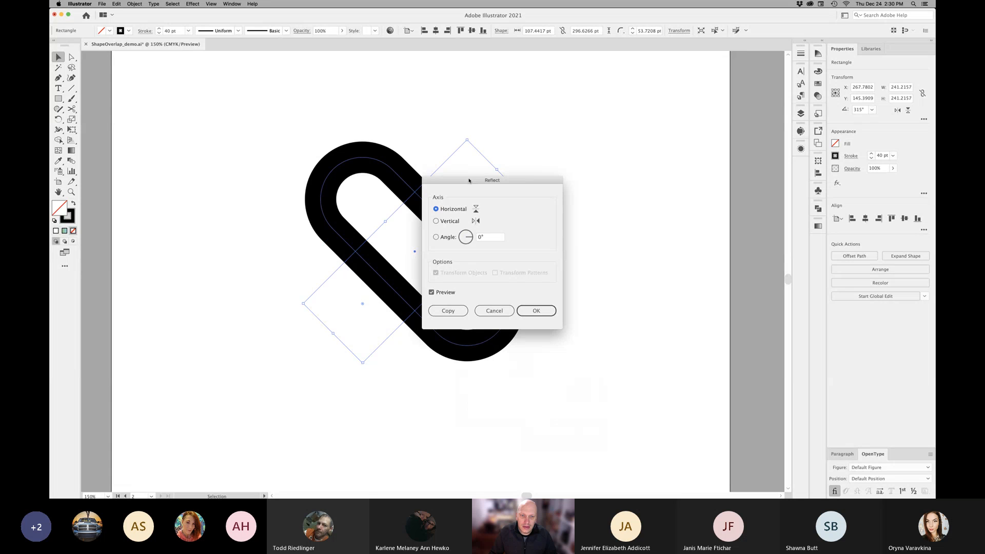
left_click_drag(469, 182, 587, 184)
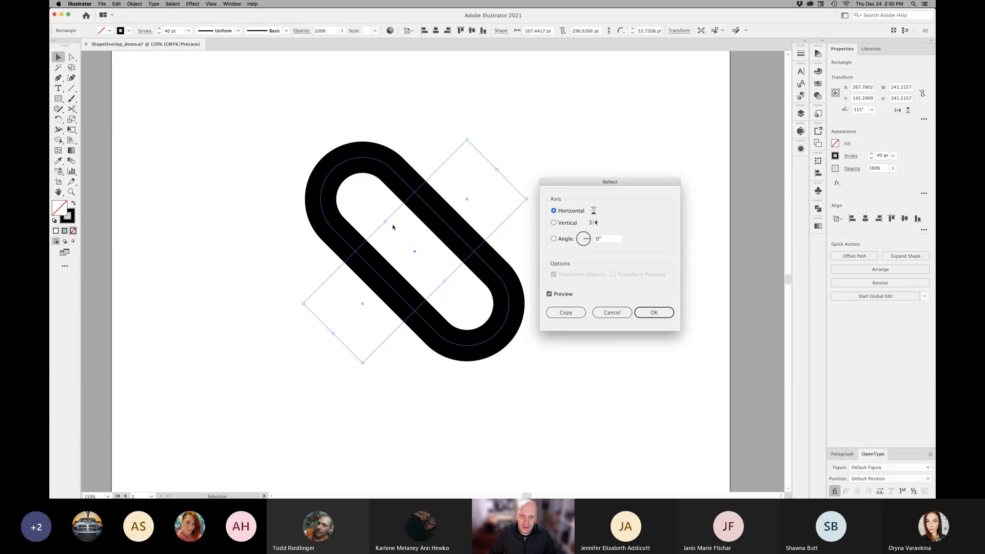
left_click(565, 314)
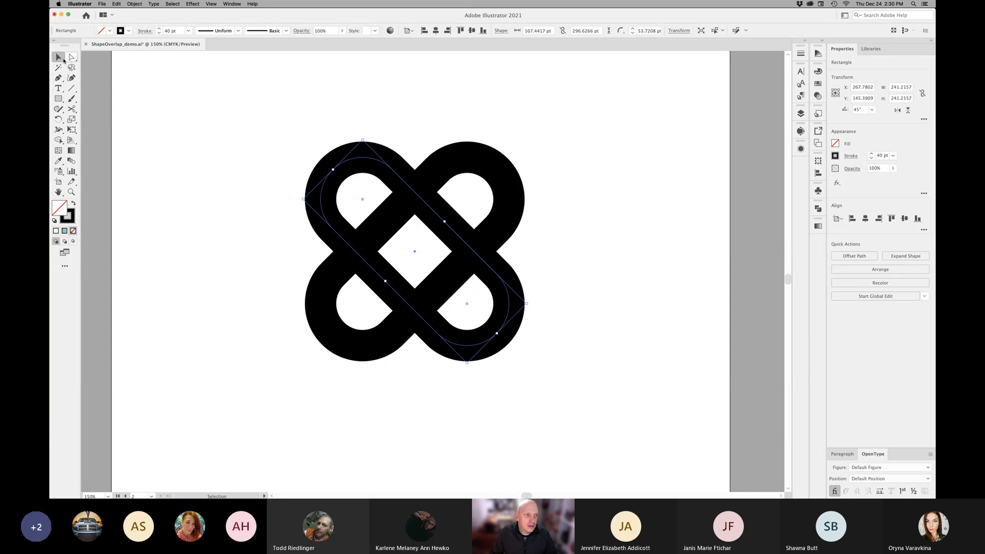
left_click(553, 246)
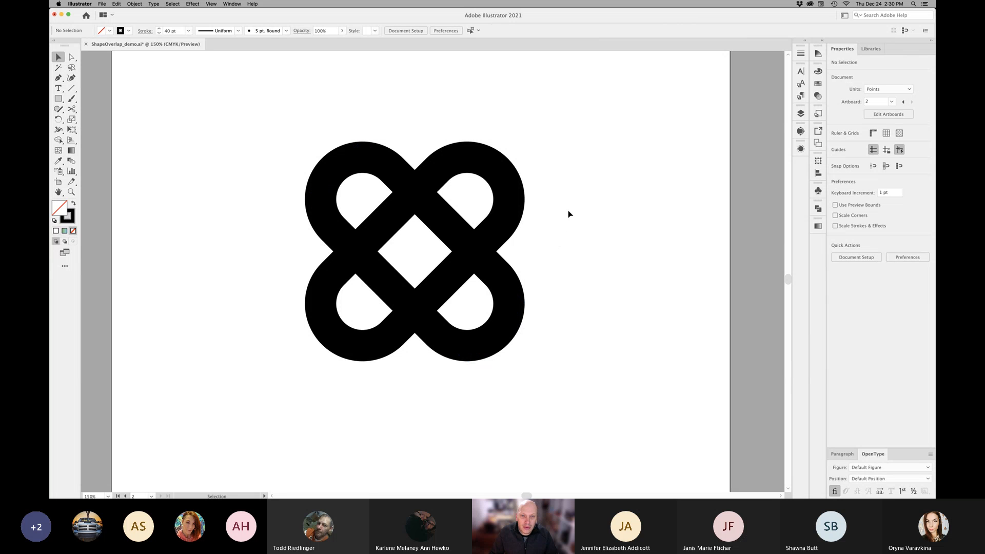
- Check the two crossed loops in outline view and duplicate the pair beside the original on the artboard
key("ctrl+y")
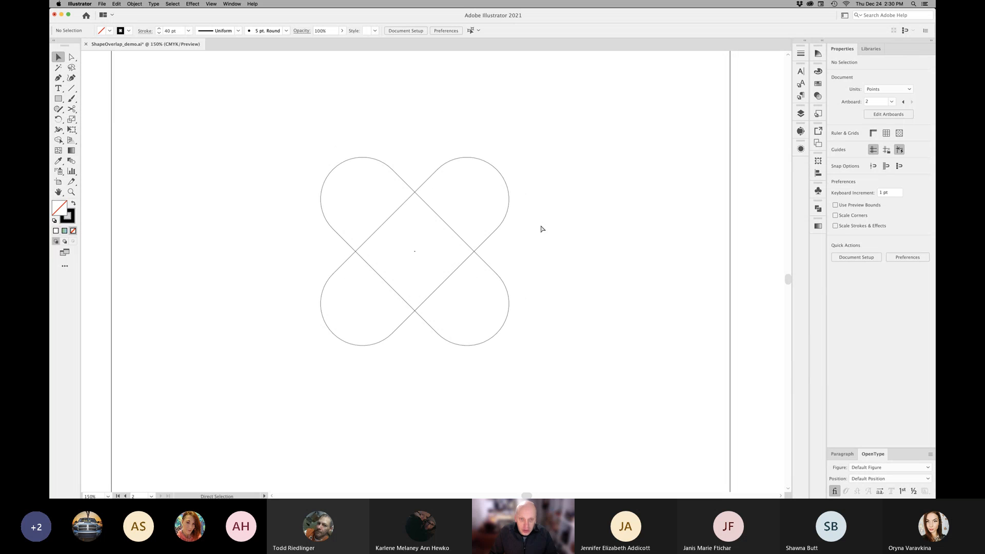
left_click_drag(540, 224, 468, 254)
key("ctrl+y")
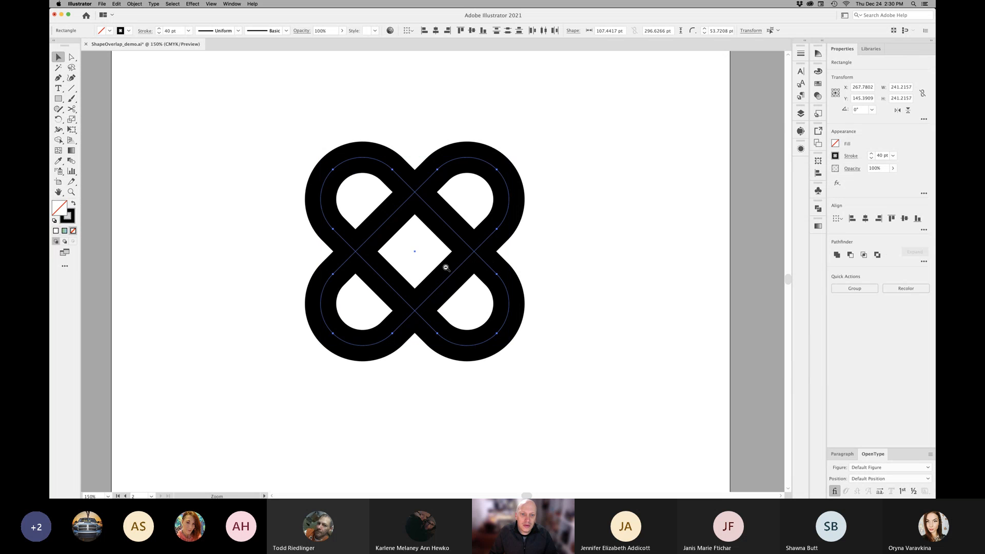
key("super+minus")
key("super+minus")
left_click_drag(448, 268, 494, 276)
left_click(411, 278)
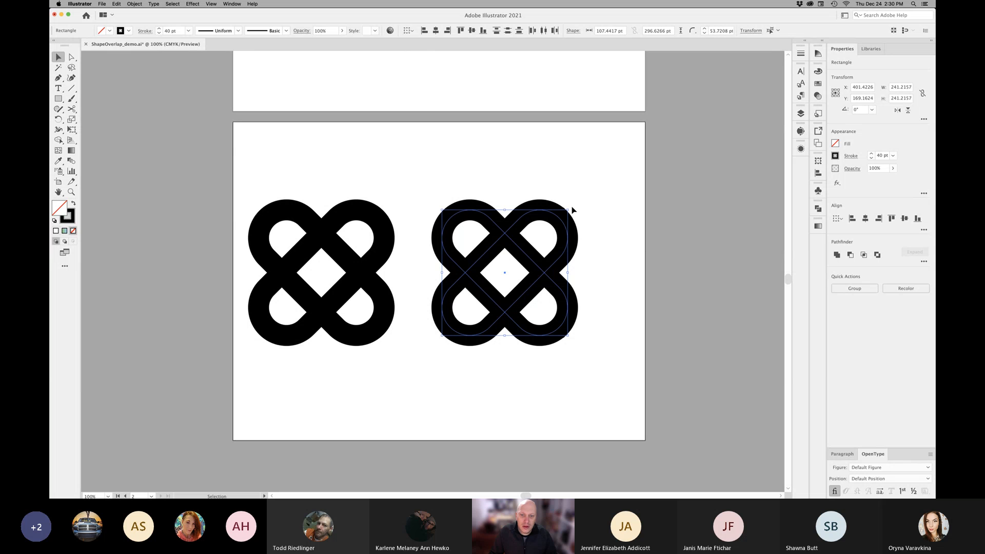
- Expand the fill and stroke of the duplicated loops into filled shapes
left_click(135, 4)
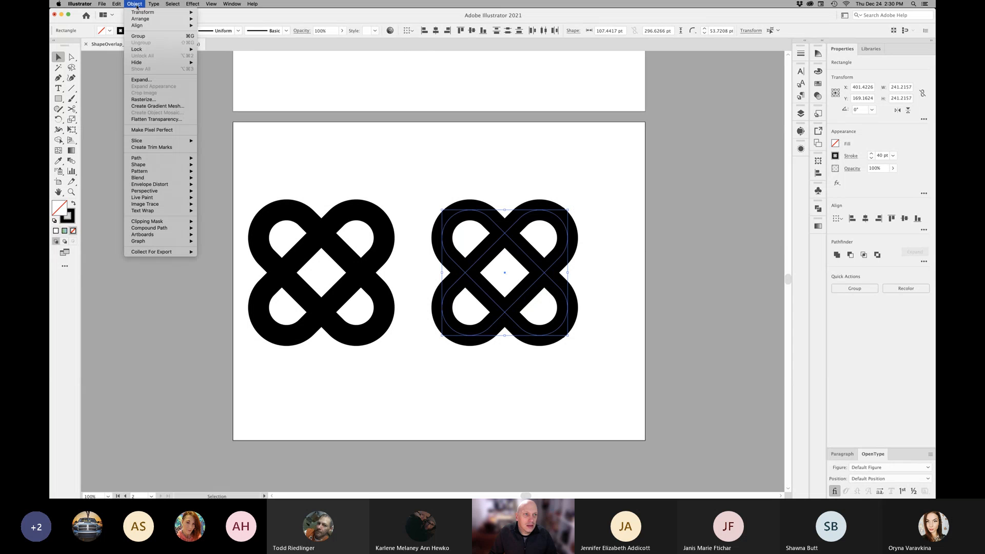
left_click(146, 80)
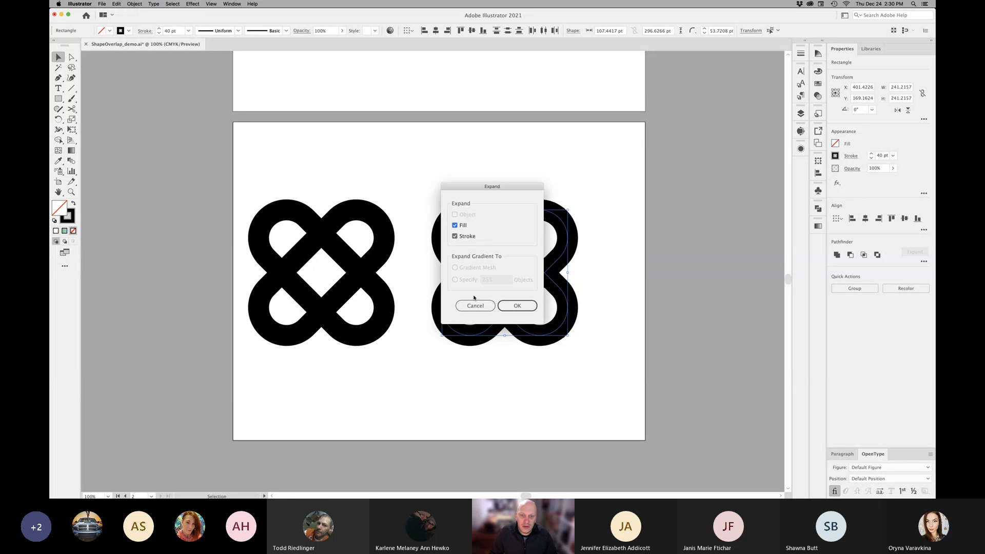
left_click(517, 306)
left_click(618, 279)
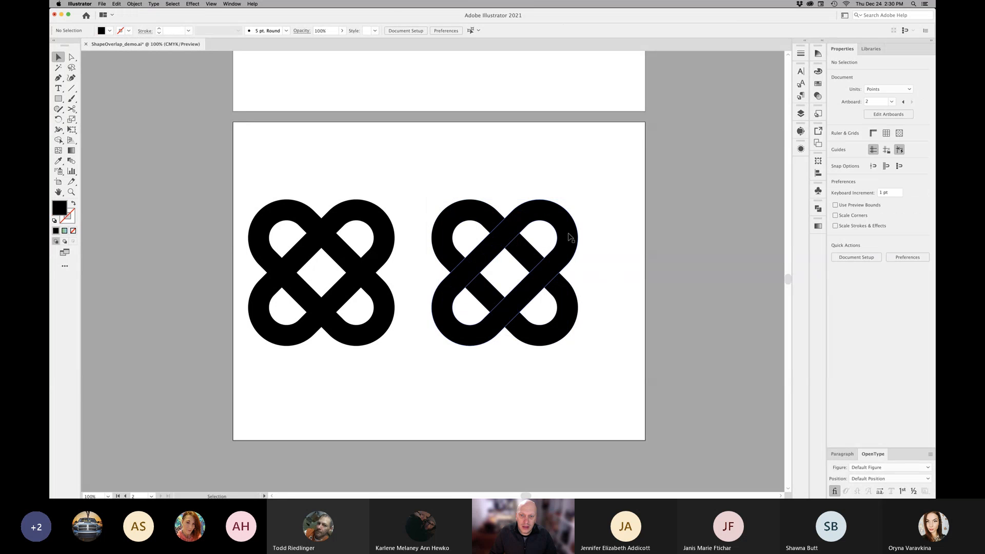
- Compare the fill and stroke of the expanded loops with those of the original stroked loops
left_click(570, 237)
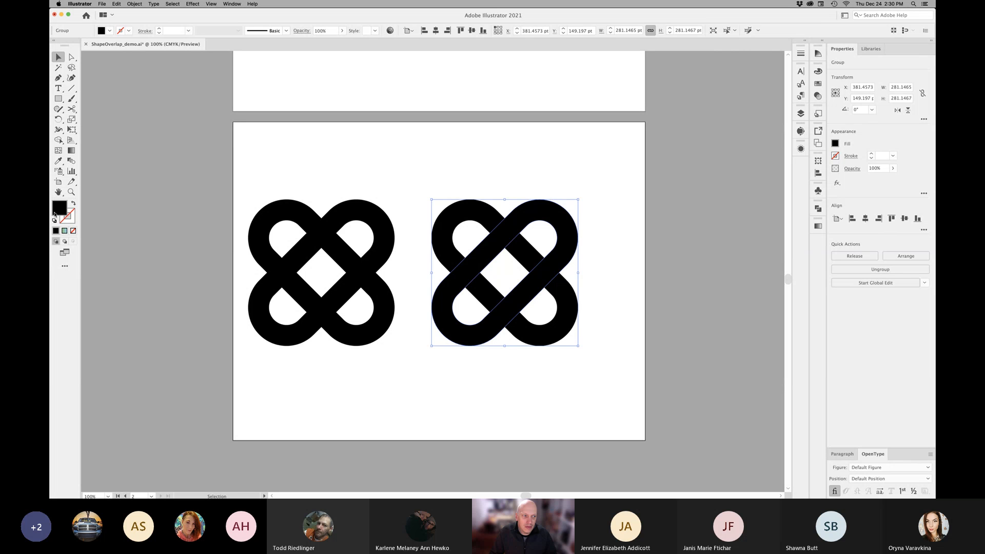
left_click(367, 215)
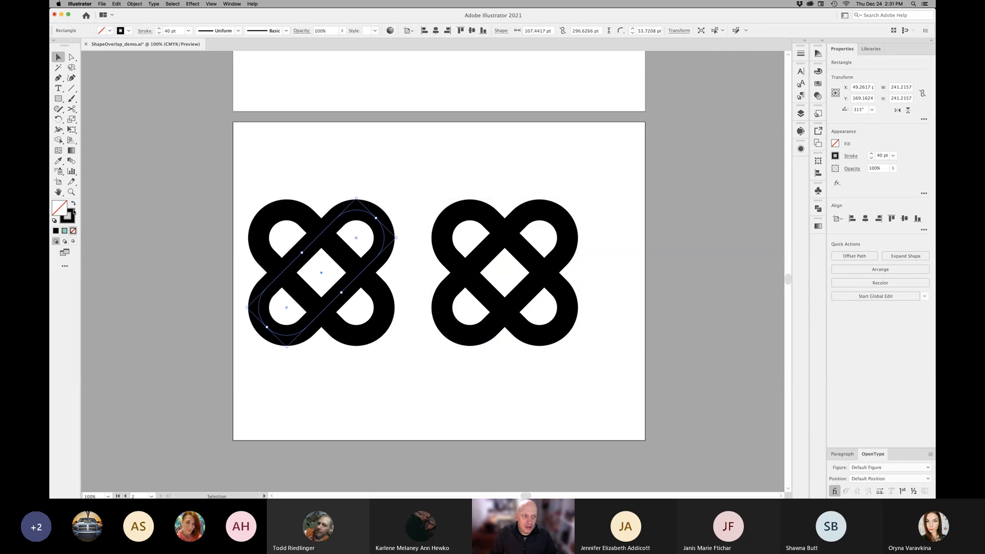
left_click(466, 229)
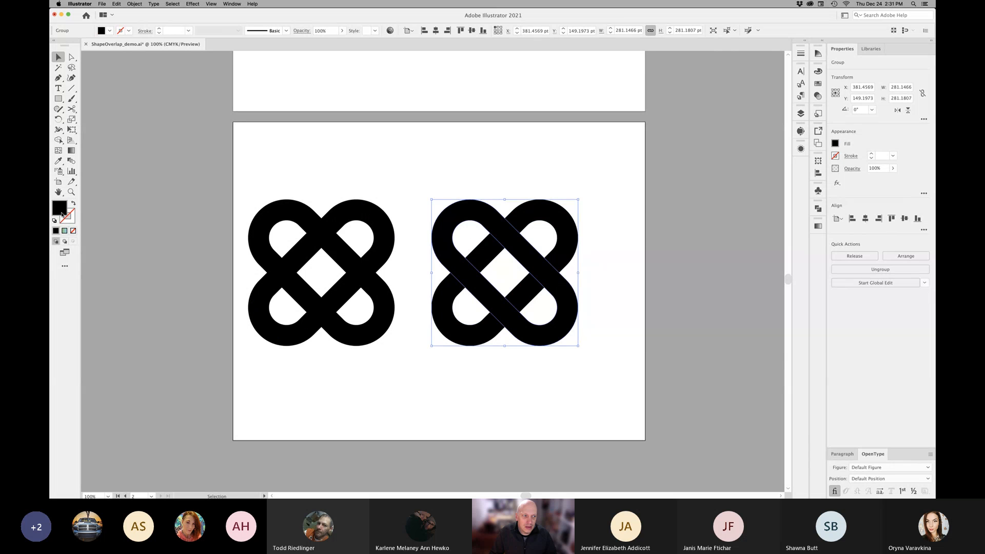
- Compare the expanded loops with the original stroked loops in outline view and return to preview
left_click(614, 209)
left_click_drag(597, 202, 485, 277)
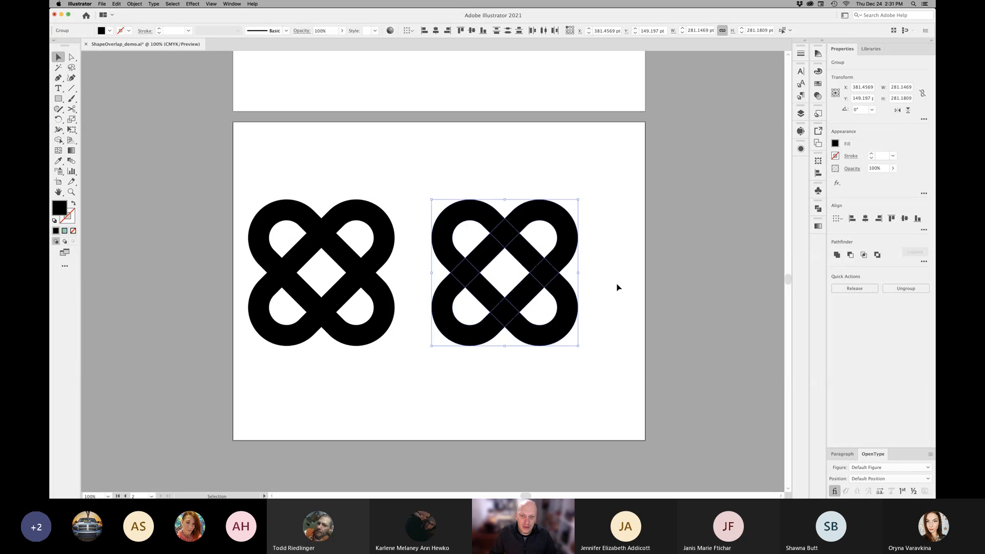
left_click(618, 288)
key("a")
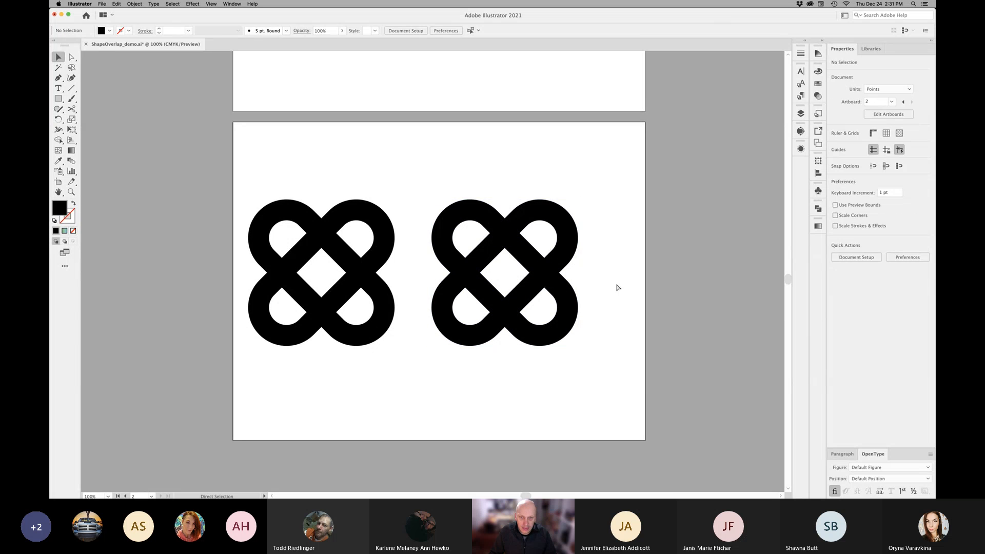
key("super+y")
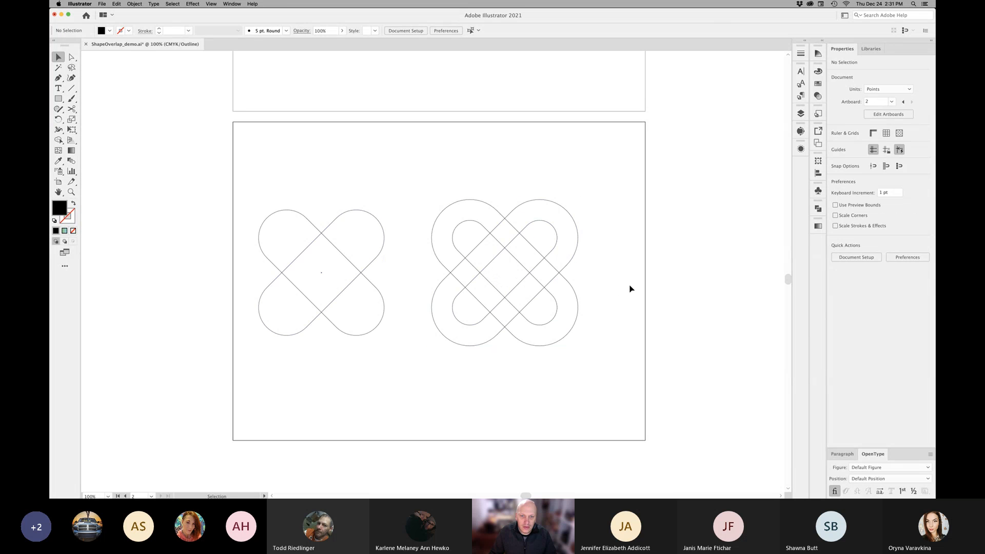
key("super+y")
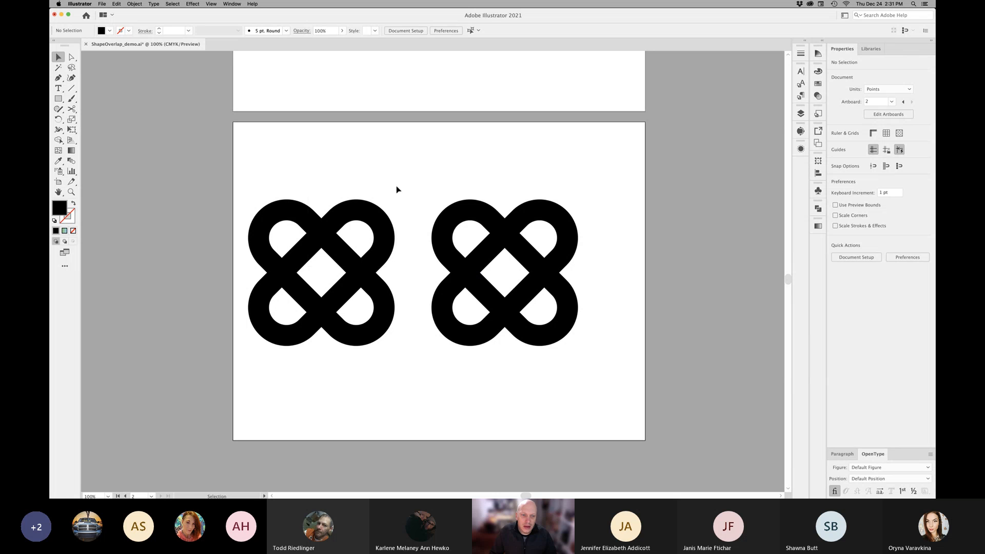
- Copy the original stroked loops exactly over the expanded pair and bring the copies to the front
left_click(317, 249)
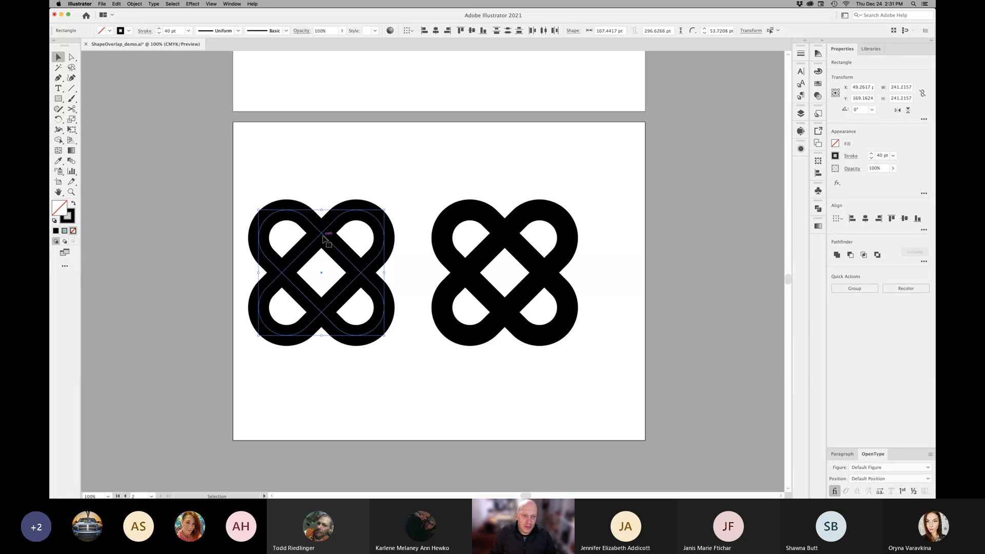
left_click_drag(323, 235, 505, 240)
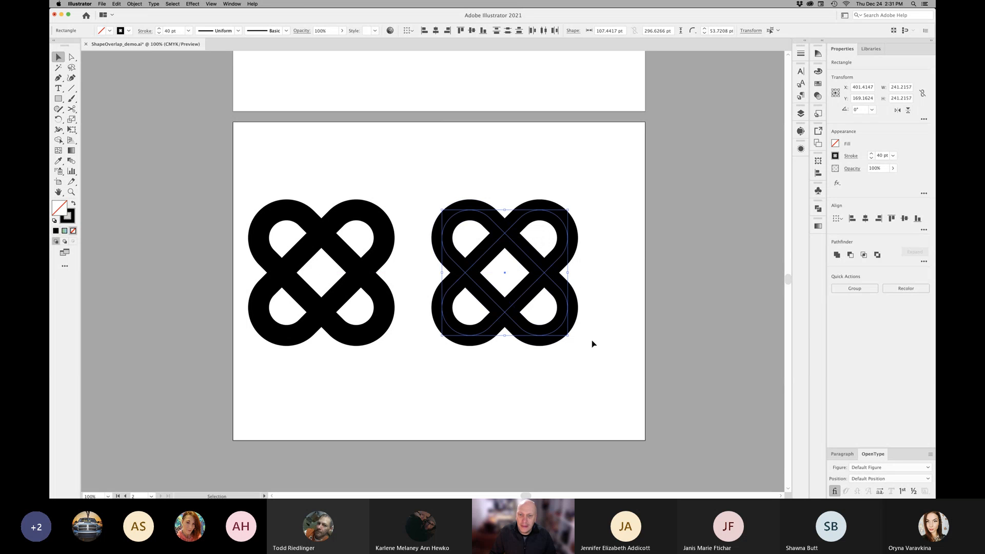
right_click(543, 274)
mouse_move(590, 378)
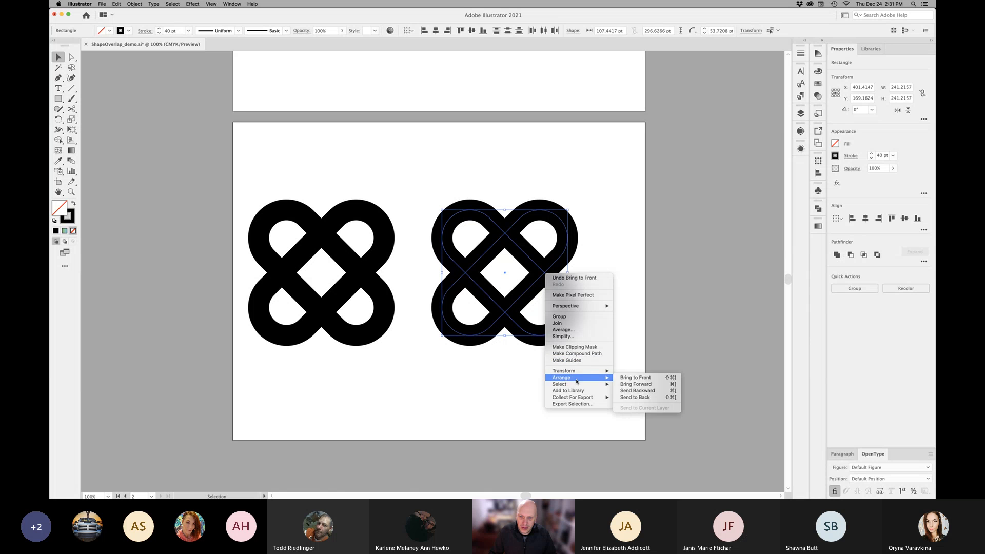
left_click(643, 378)
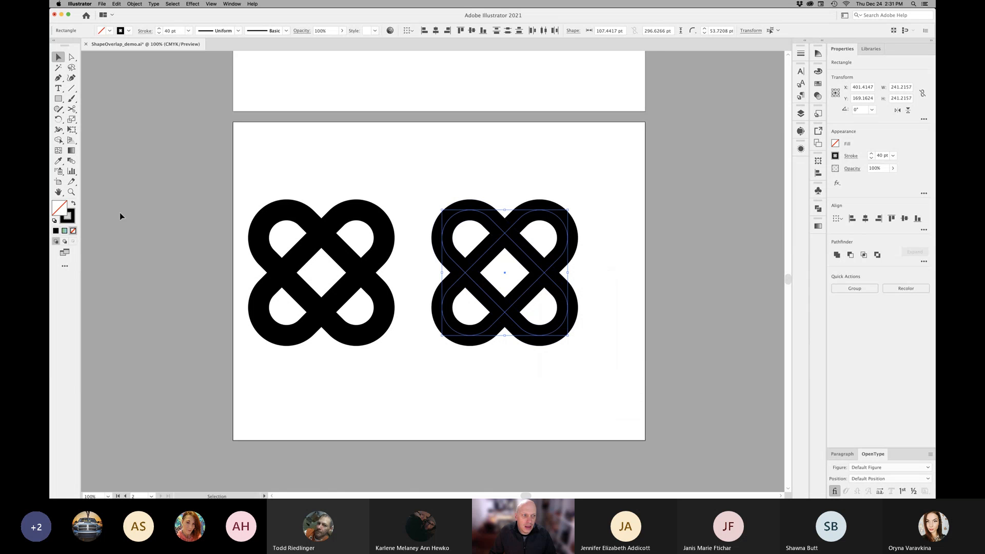
- Color the stroke of the overlaid loops white and reduce its weight to 2 pt
left_click(71, 223)
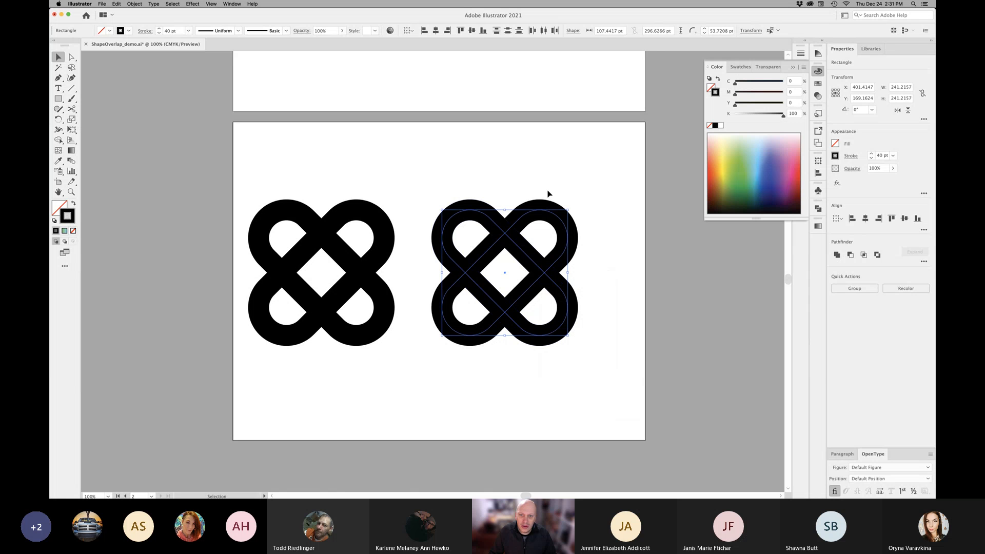
left_click(721, 126)
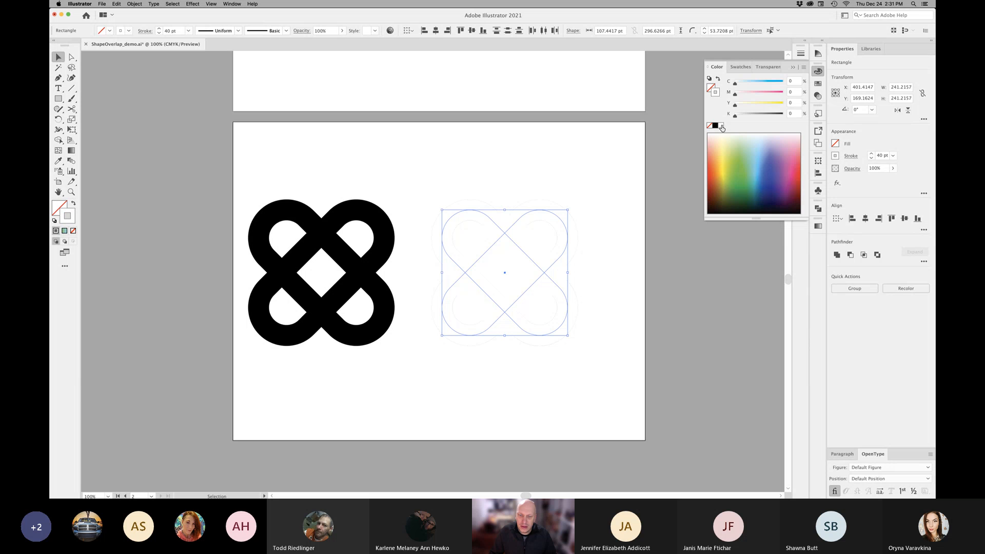
left_click(159, 34)
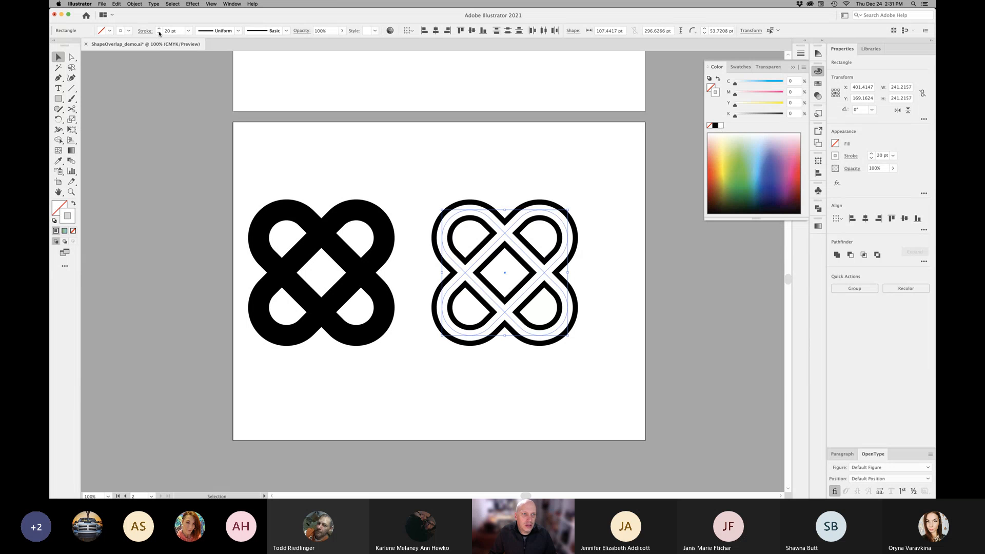
left_click(159, 34)
left_click(159, 34)
left_click(159, 34)
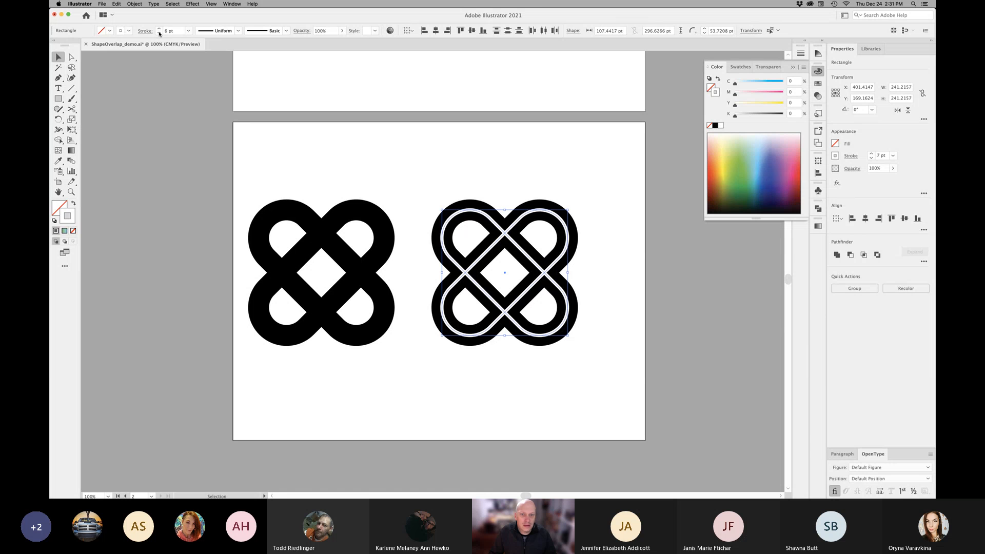
left_click(159, 34)
left_click(159, 34)
left_click(159, 34)
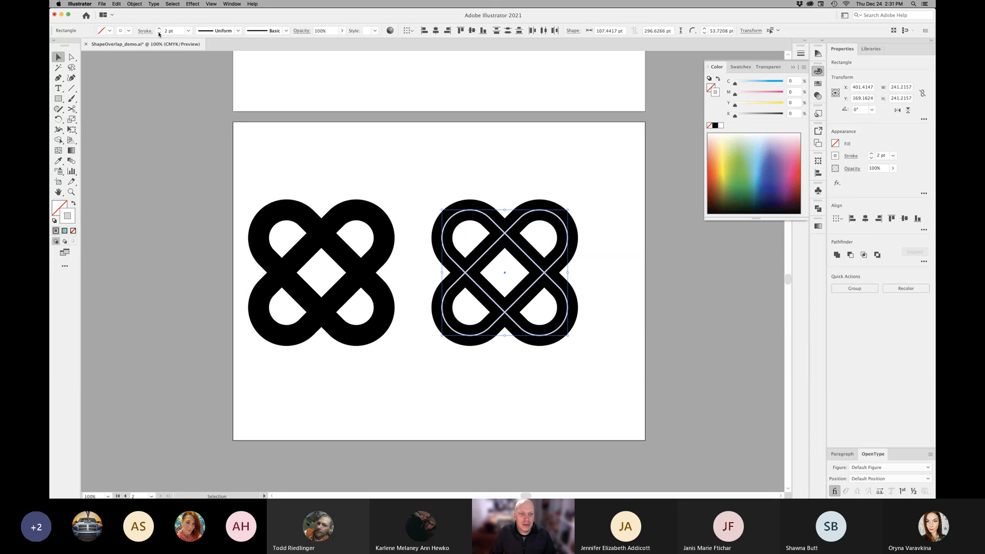
- Set the stroke of the overlaid loops to none, leaving only their bare centre paths
left_click(710, 127)
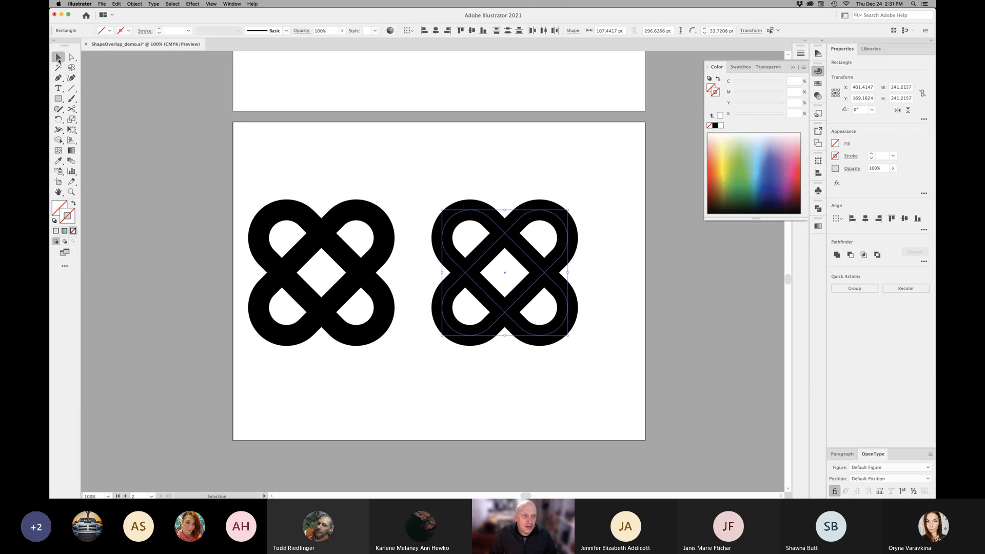
left_click(593, 206)
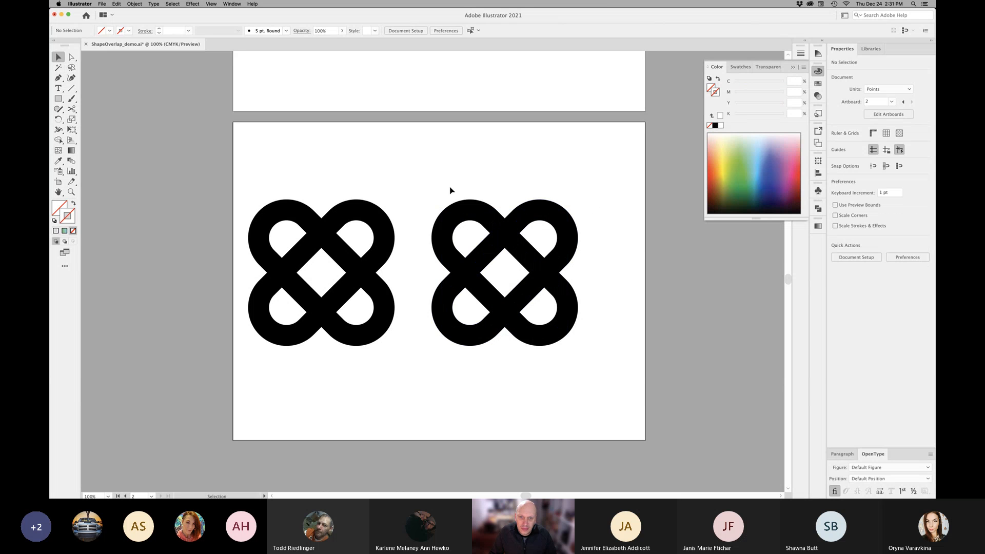
- Split the expanded loop running from upper left to lower right along its centre path with Pathfinder Divide
left_click(471, 229)
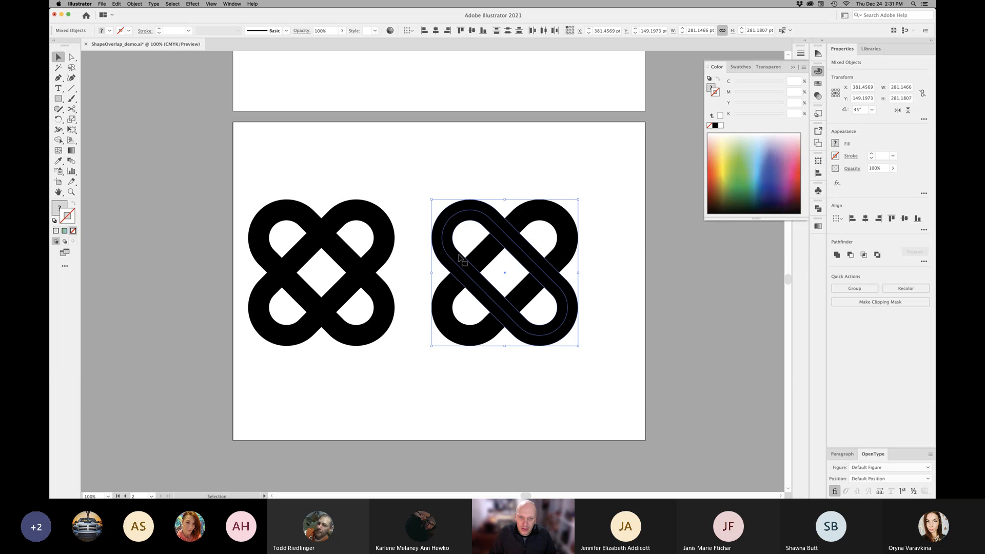
left_click(512, 260, "super")
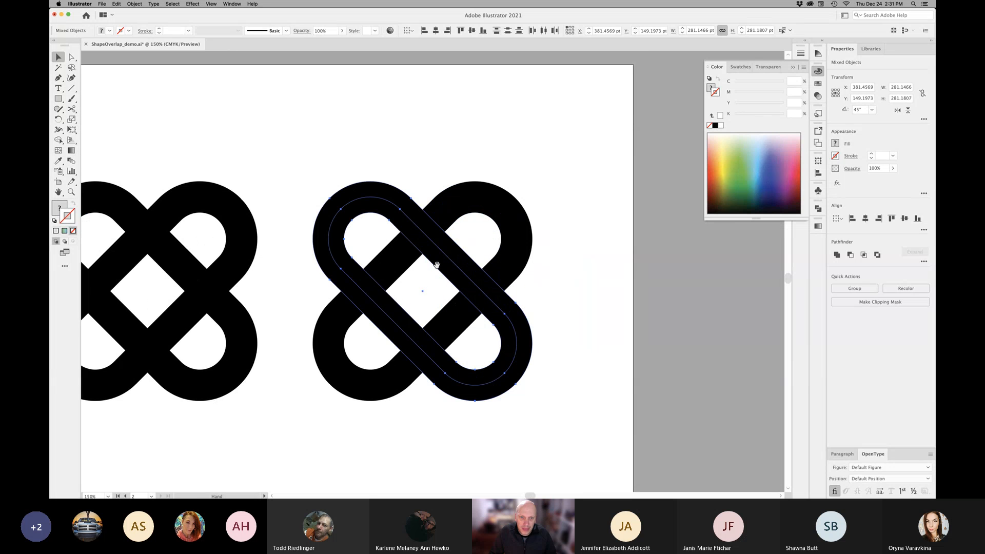
left_click_drag(437, 265, 444, 244)
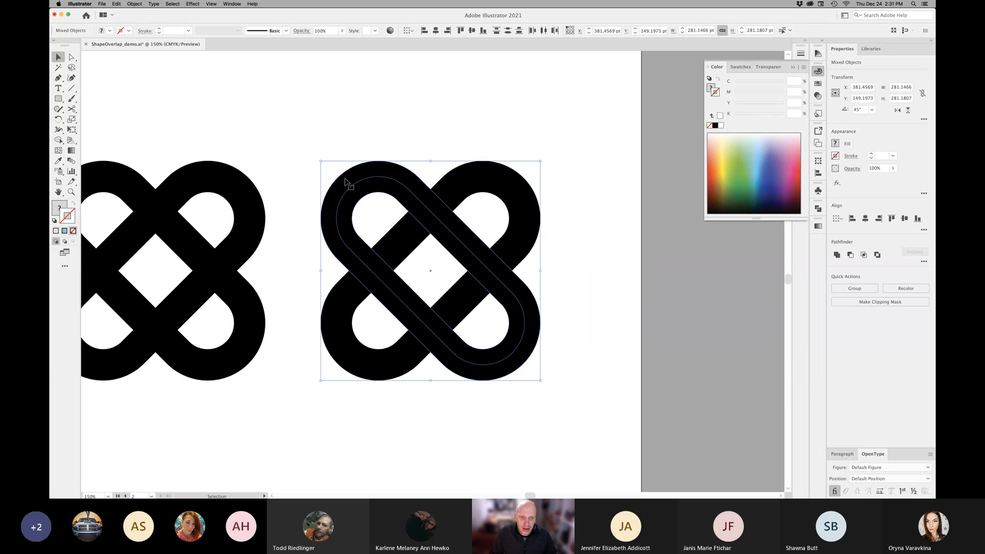
left_click(368, 139)
left_click(371, 178)
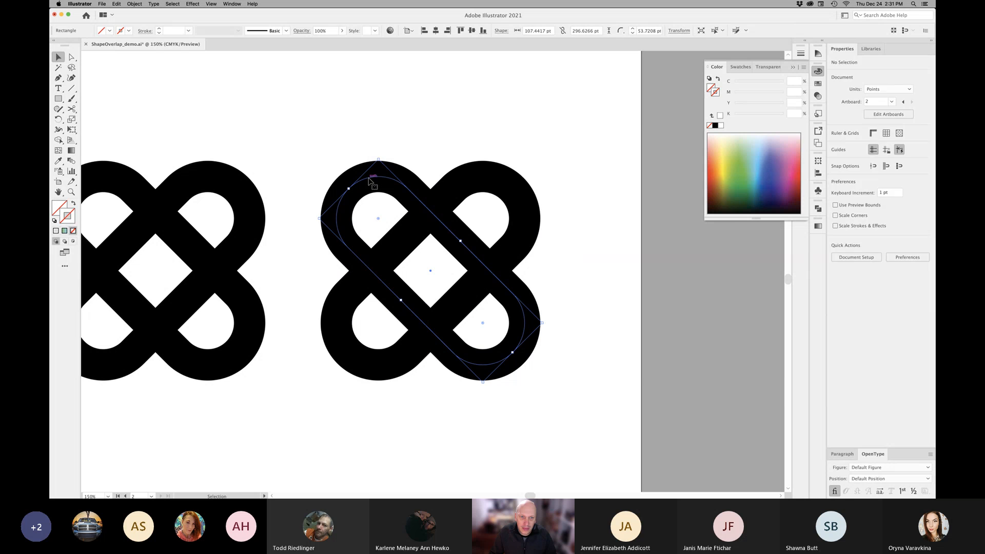
left_click(401, 172, "shift")
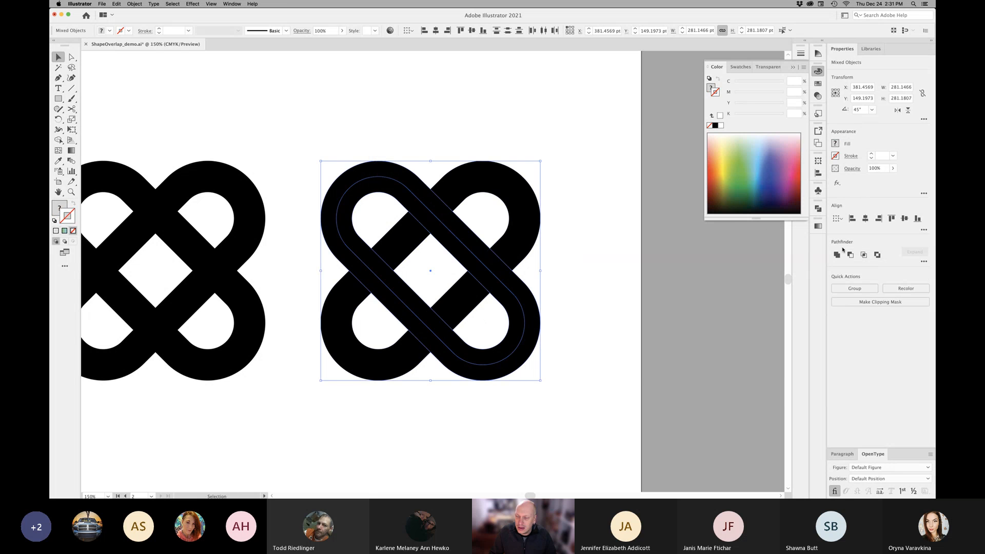
left_click(924, 262)
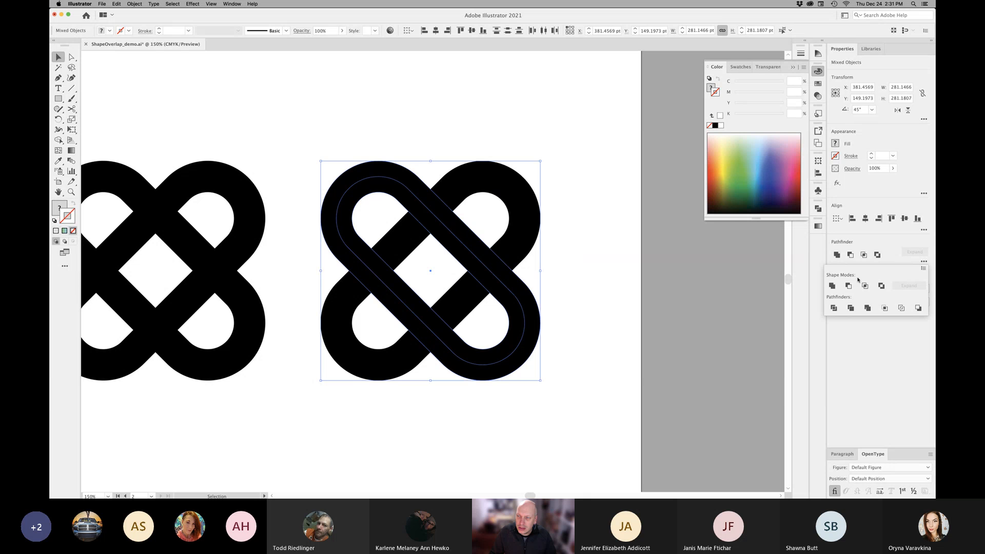
left_click(834, 309)
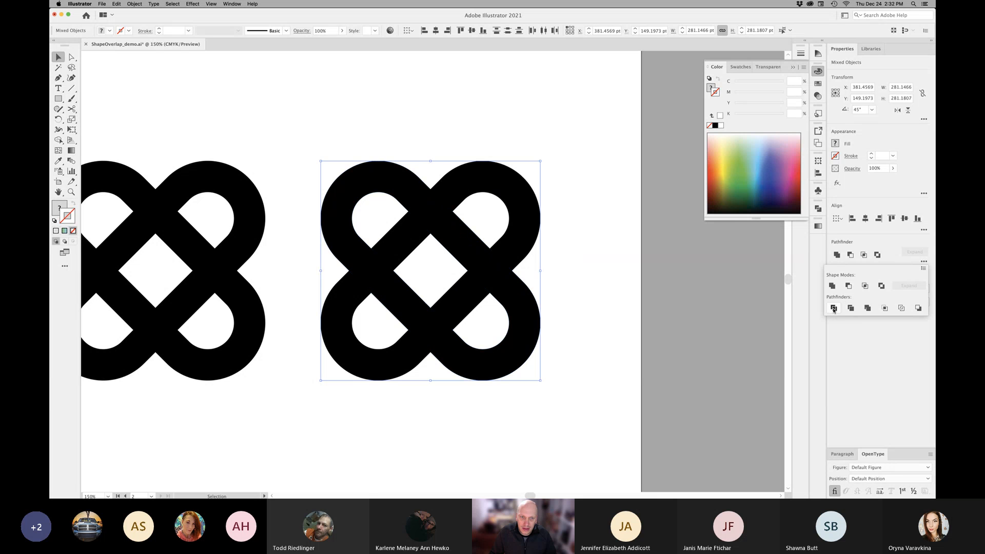
left_click(565, 319)
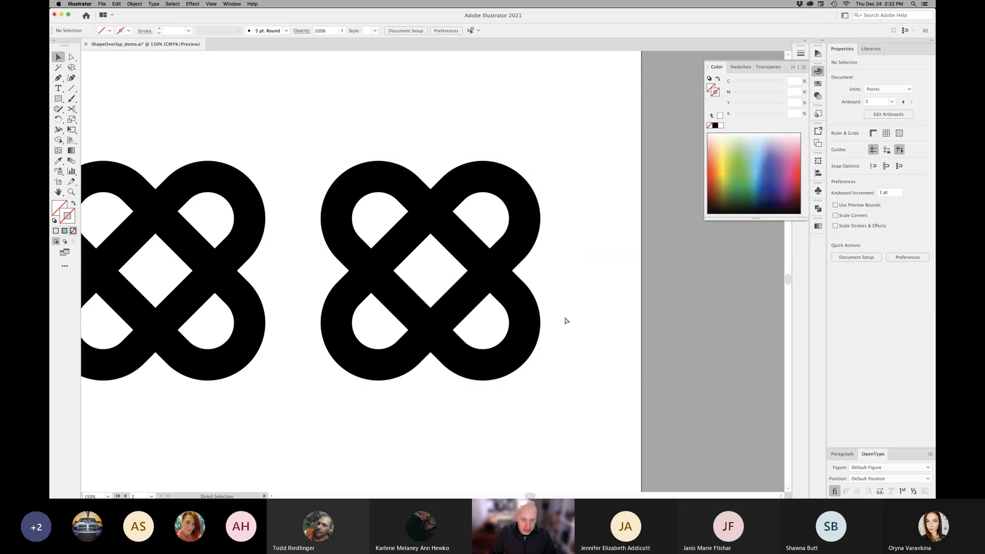
- Check the divided loop in outline view and ungroup its pieces
key("super+y")
key("super+y")
left_click(522, 316)
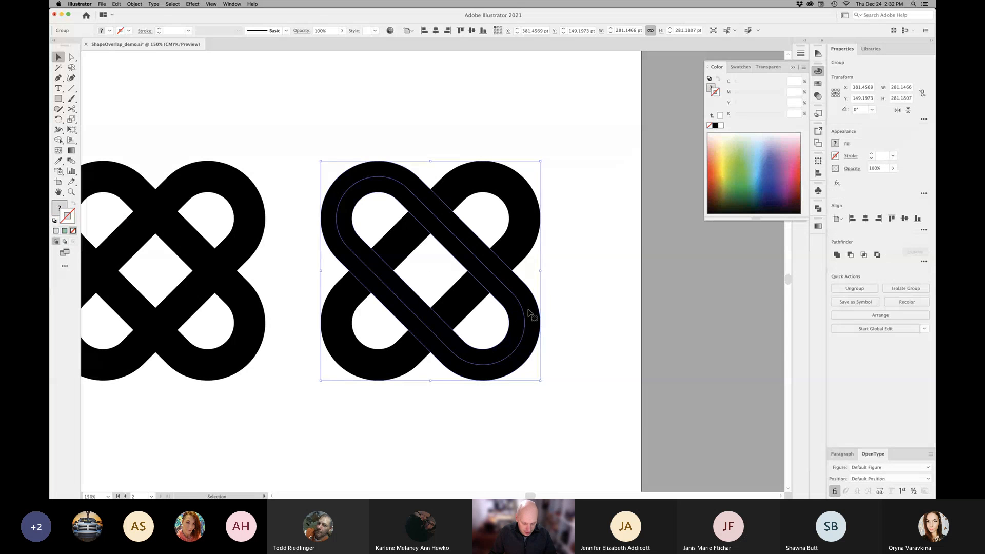
right_click(529, 310)
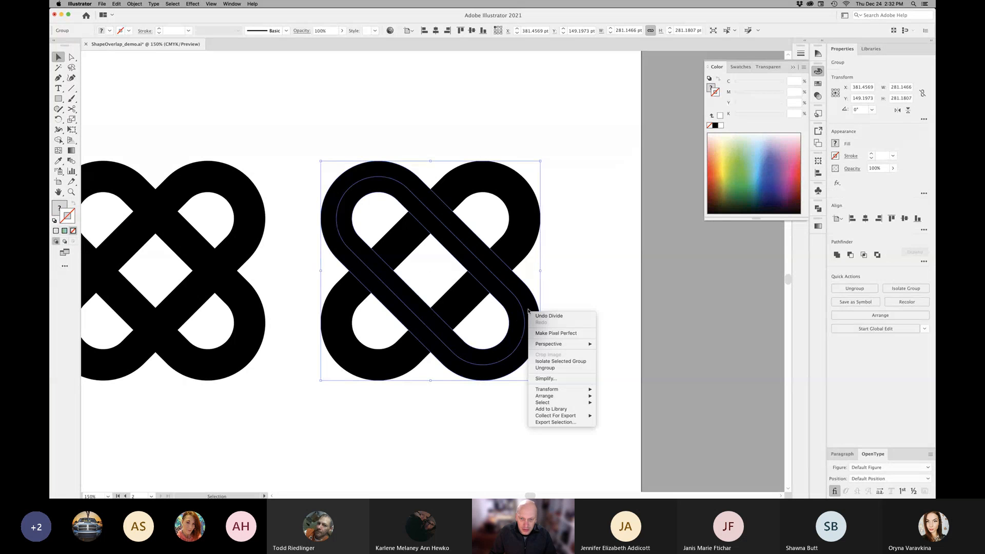
left_click(545, 368)
- Pull the outer and inner rings of the divided loop apart to check their separation, and undo both moves
left_click(565, 294)
left_click_drag(529, 300, 511, 313)
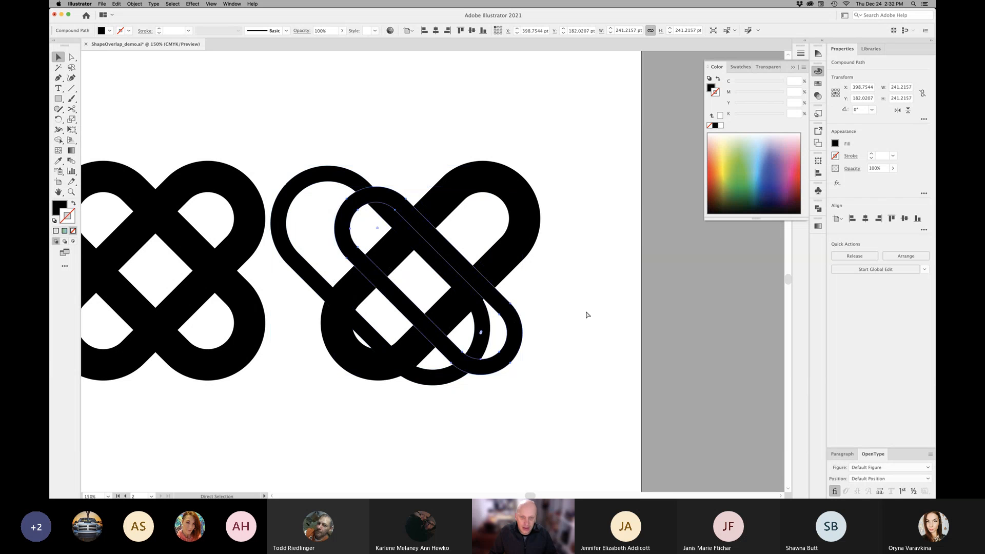
key("super+z")
key("super+z")
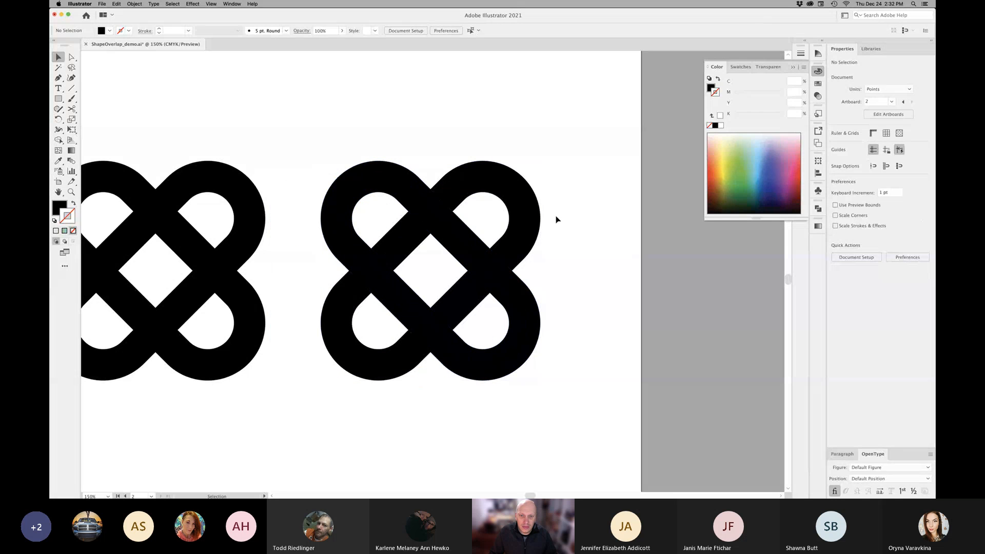
- Divide the loop running from lower left to upper right along its centre path and ungroup the pieces
left_click_drag(563, 197, 496, 217)
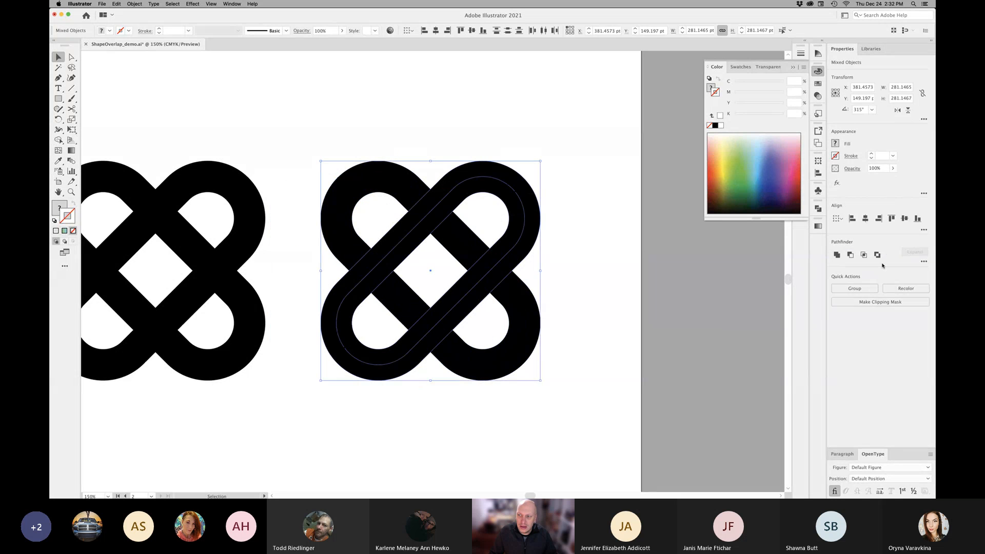
left_click(925, 263)
left_click(834, 308)
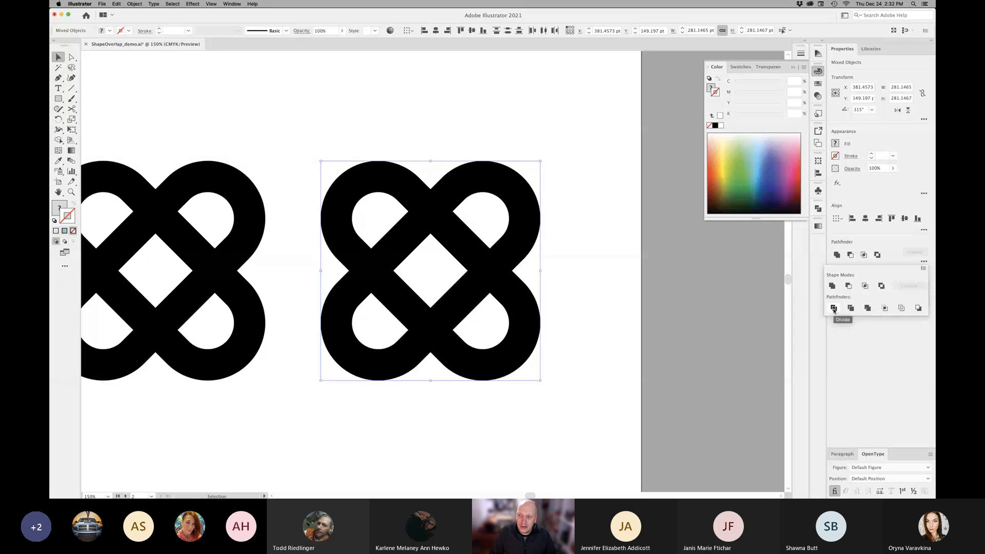
left_click(570, 262)
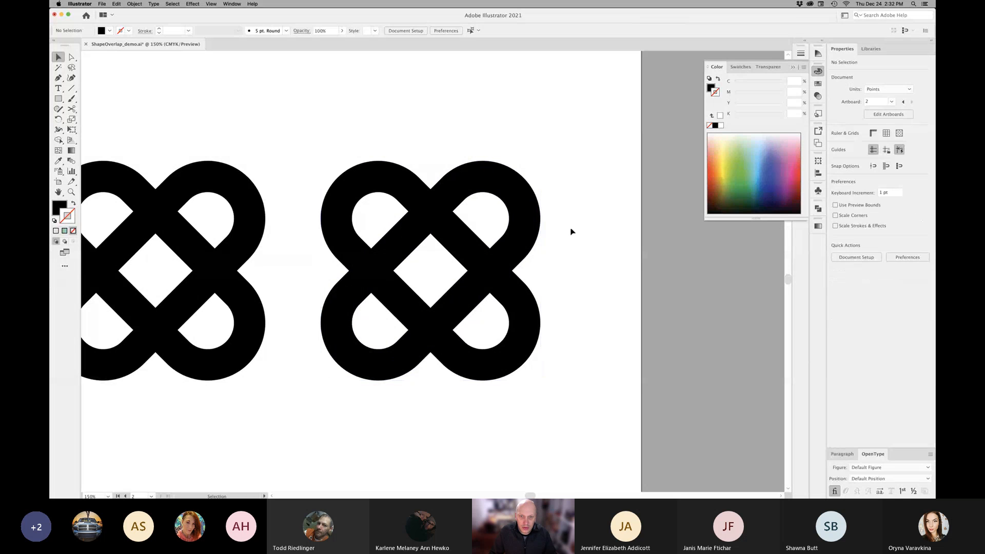
left_click(535, 230)
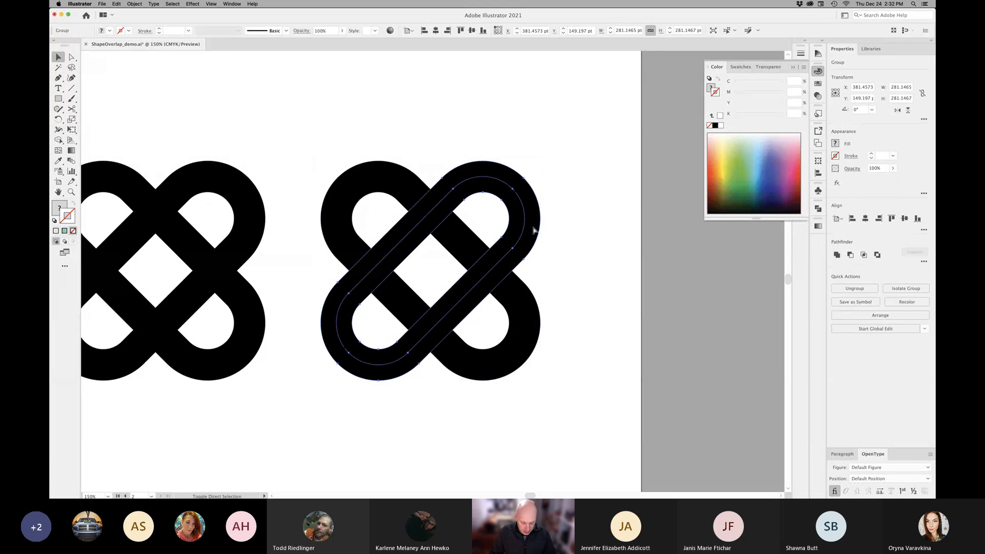
left_click(557, 227)
- Shift the outer ring of the second divided loop to check its separation, and undo the move
left_click_drag(532, 234, 550, 236)
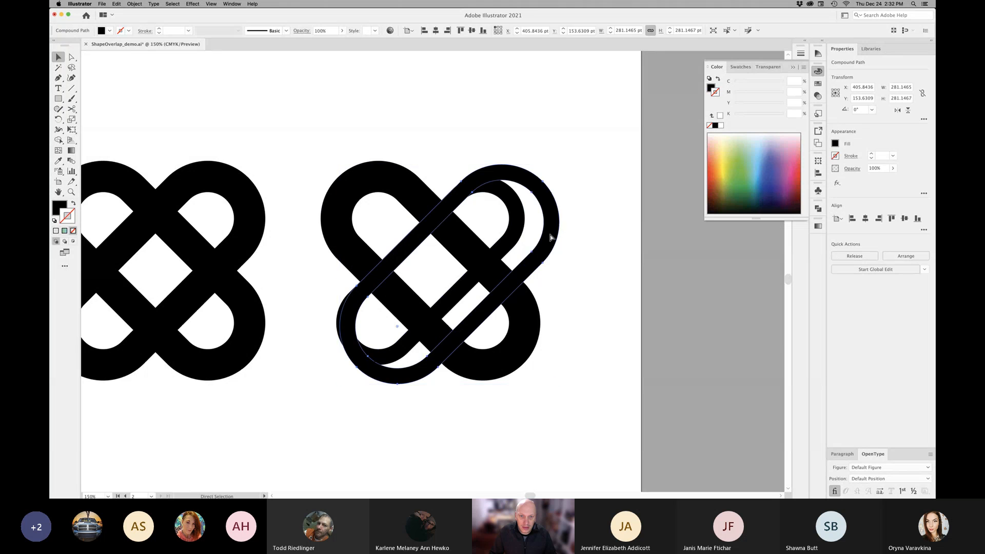
key("super+z")
left_click(559, 236)
- Fill all pieces of the loop running from upper left to lower right with green, C 41.96, M 0, Y 100, K 0
key("super+space")
key("super+minus")
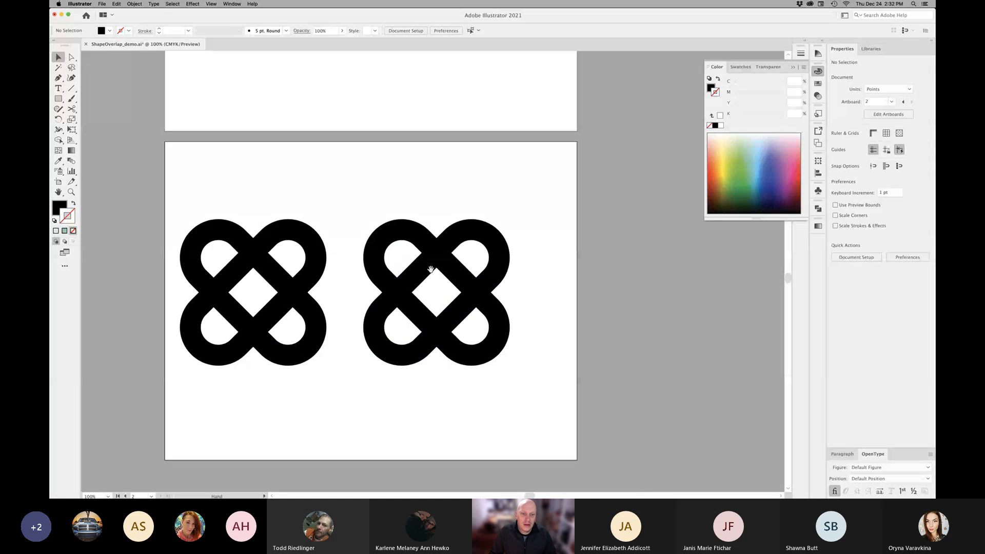
left_click_drag(382, 211, 399, 248)
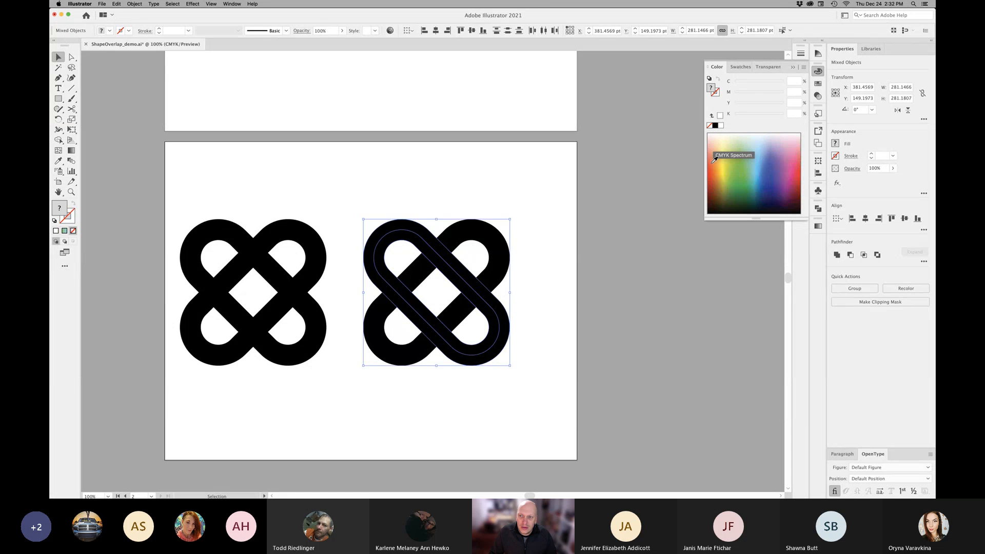
left_click(732, 165)
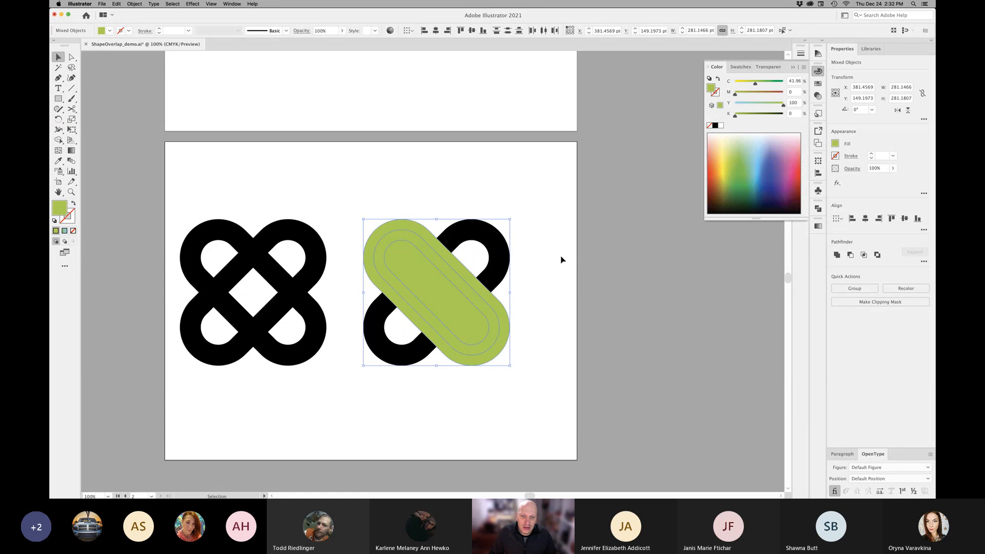
- Fill all pieces of the loop running from lower left to upper right with teal, C 58.04, M 0, Y 44.31, K 0
left_click(532, 253)
left_click_drag(496, 220, 452, 272)
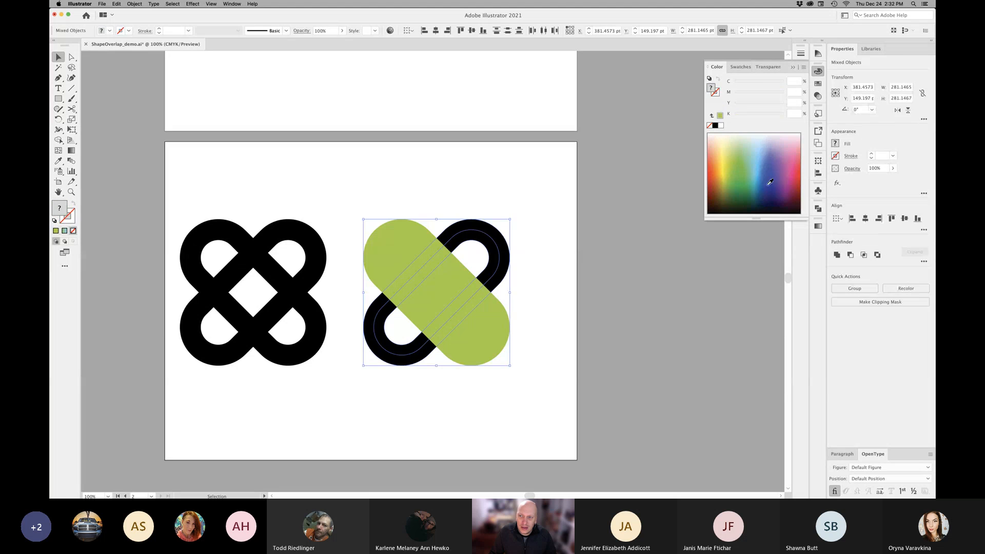
left_click(750, 167)
left_click(520, 254)
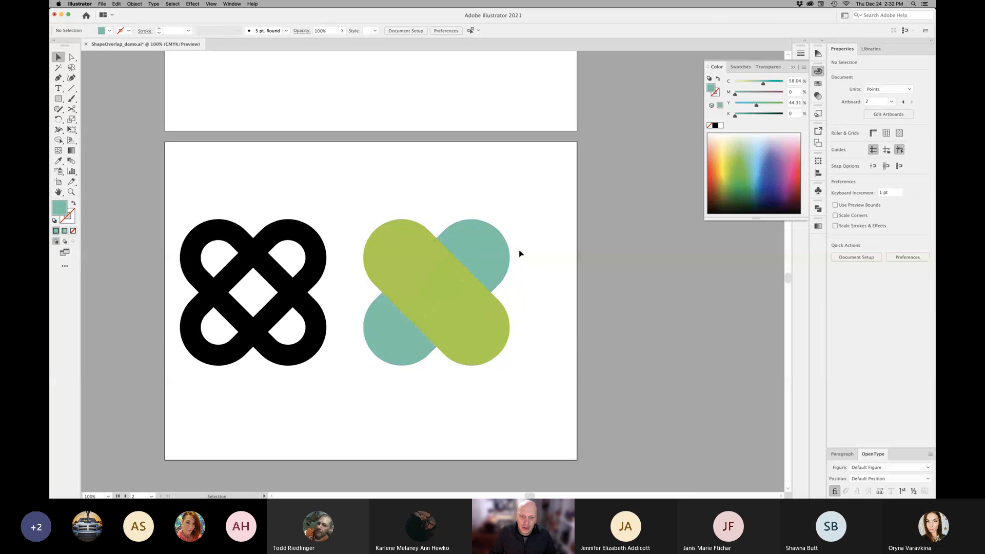
- Delete the filled centre shapes of the teal and green loops so only their rings remain
left_click(470, 258)
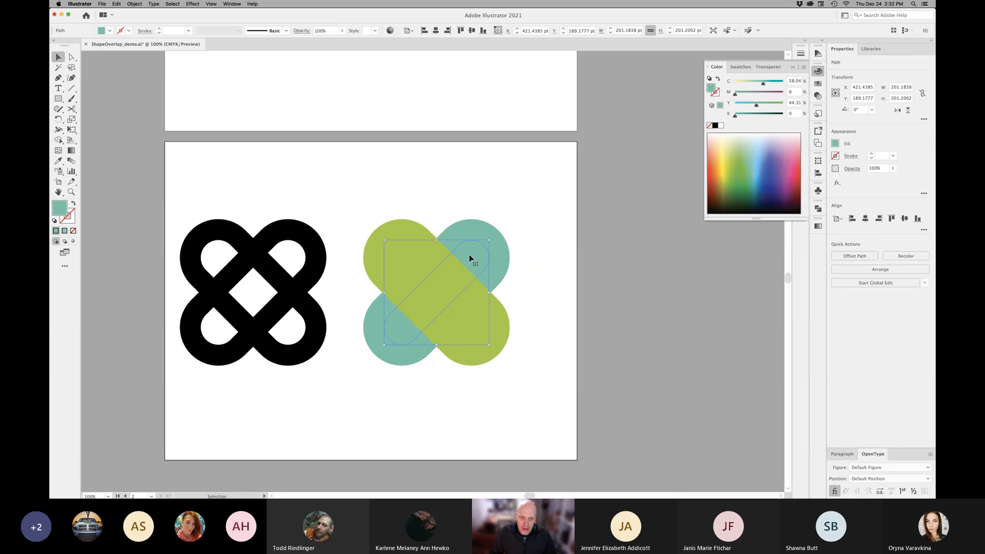
left_click(467, 263)
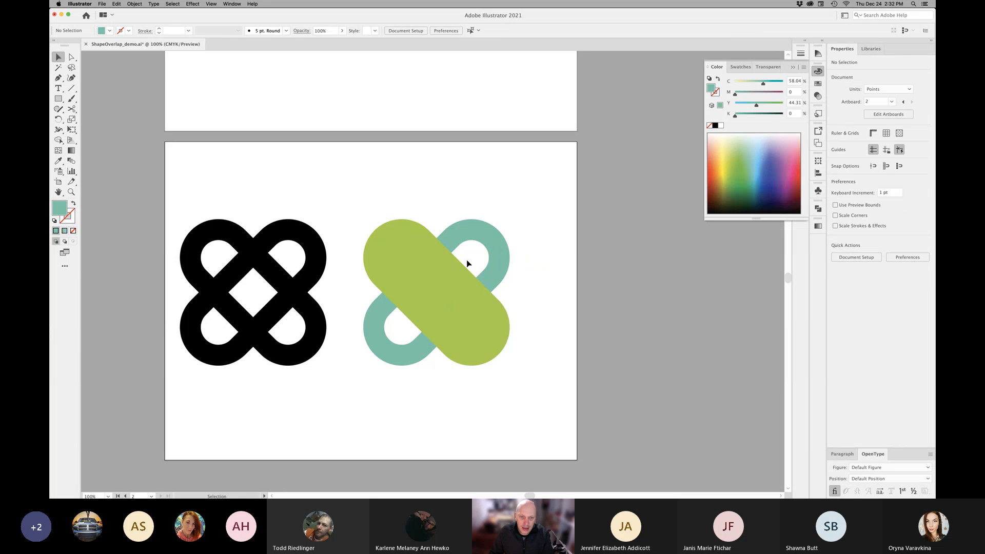
left_click(436, 290)
key("Delete")
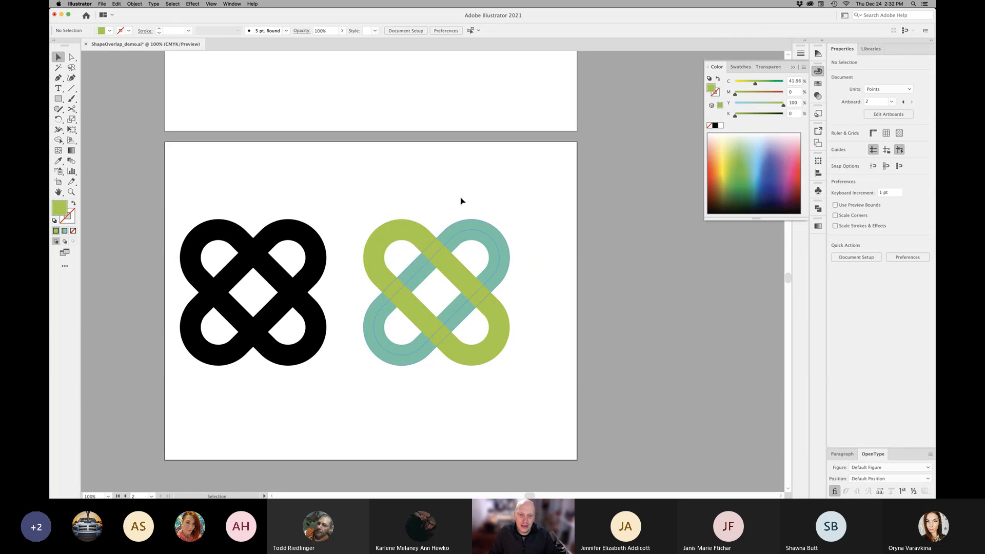
- Fill the outer ring of the green loop with darker green, C 67.84, M 0, Y 100, K 0
key("super+space")
left_click_drag(422, 264, 459, 258)
left_click(422, 273)
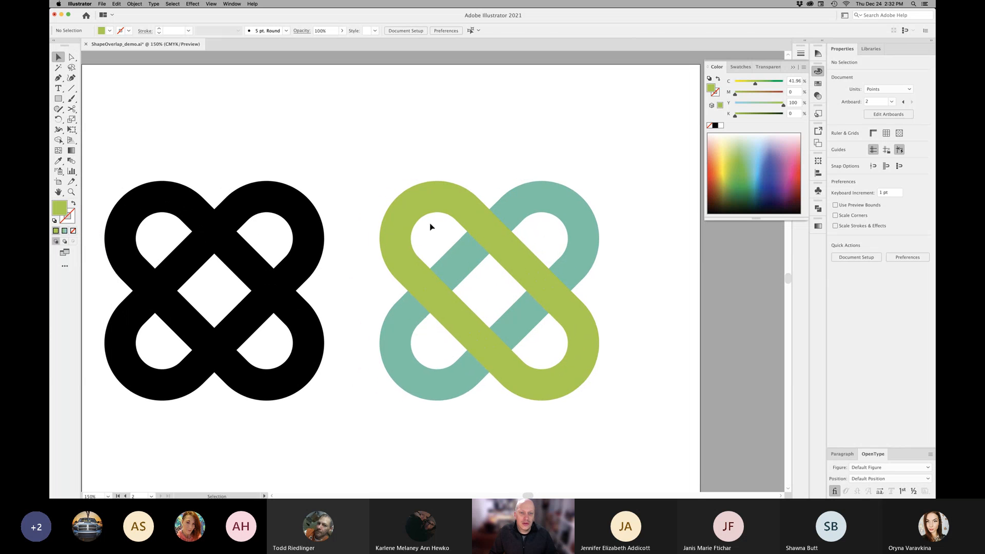
left_click(399, 273)
left_click(734, 177)
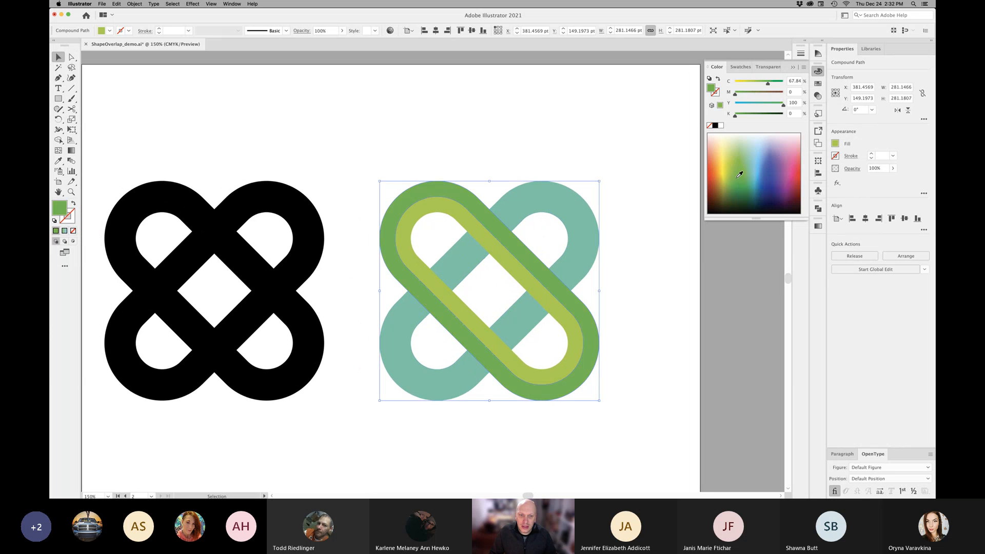
- Fill the outer ring of the teal loop with dark blue, C 100, M 90.98, Y 5.49, K 1.18
left_click(530, 192)
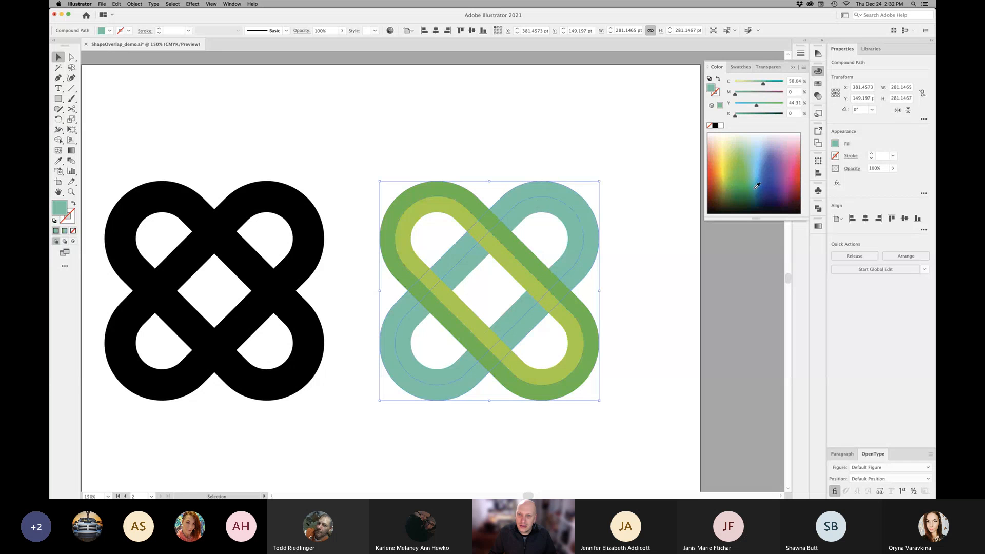
left_click(767, 185)
left_click(644, 213)
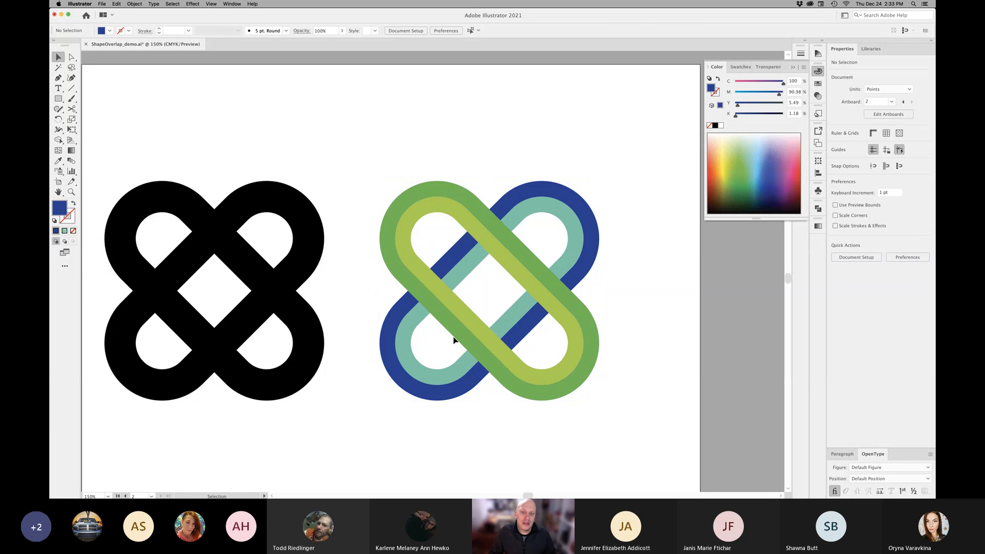
- Merge the green loop's outer and inner ring pieces across the left and right crossings with Shape Builder
left_click_drag(610, 163, 366, 406)
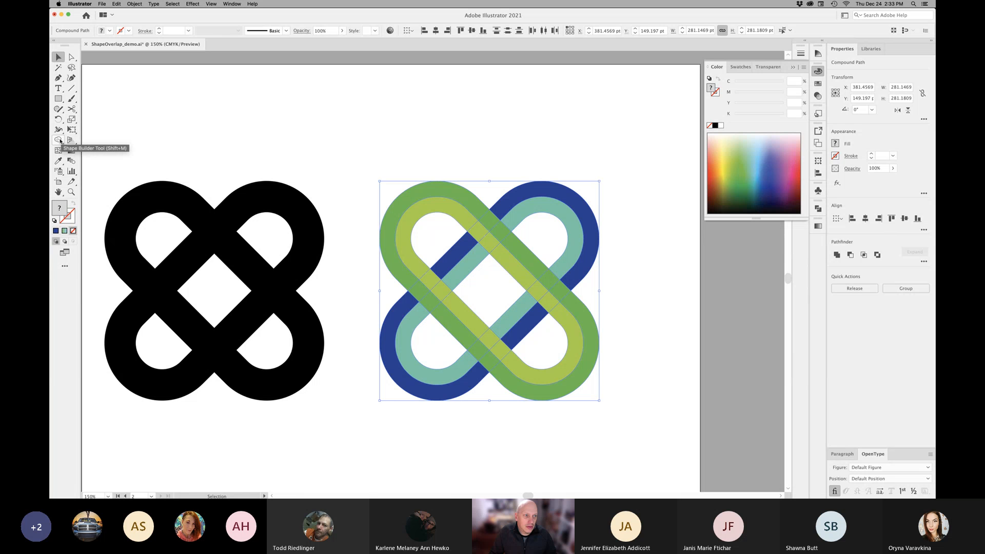
left_click(60, 140)
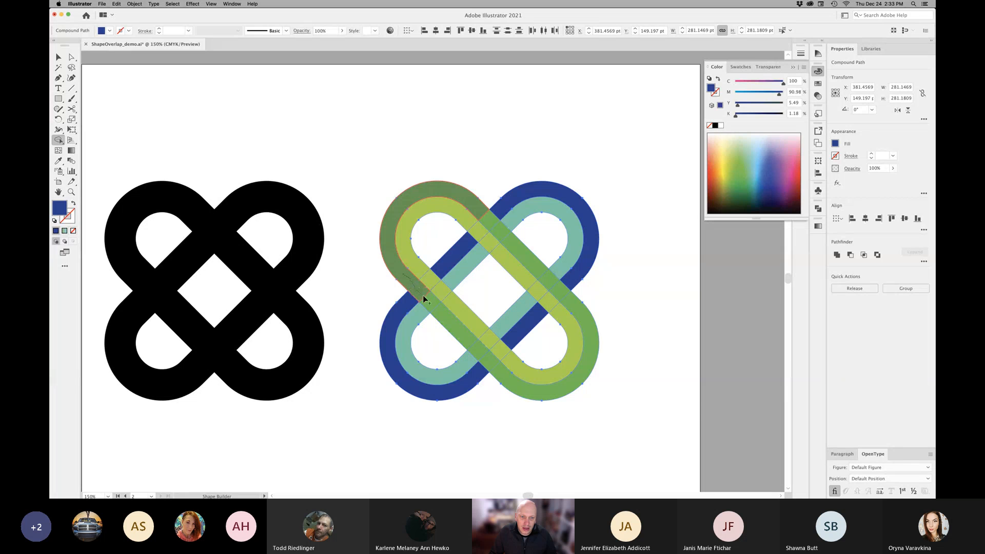
left_click_drag(423, 294, 442, 316)
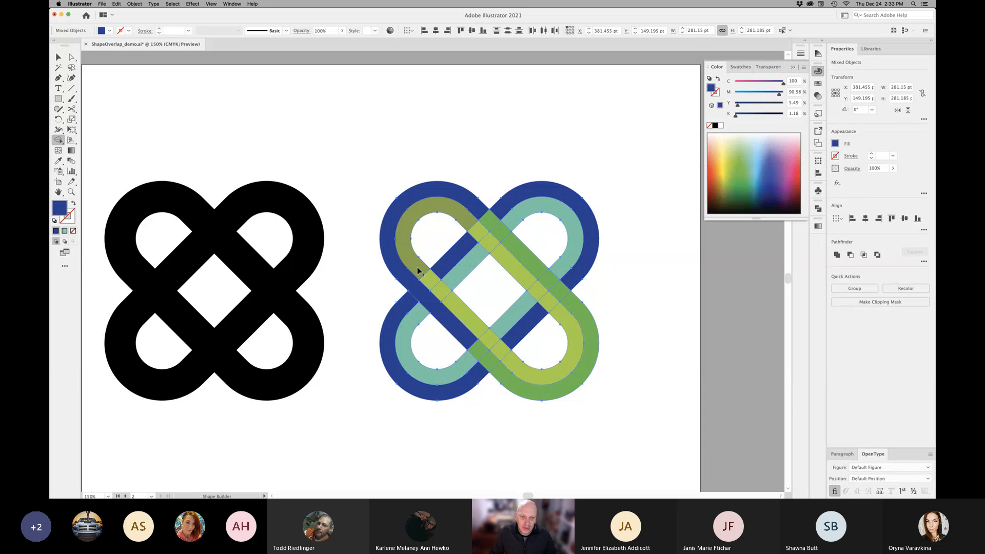
left_click_drag(417, 266, 449, 293)
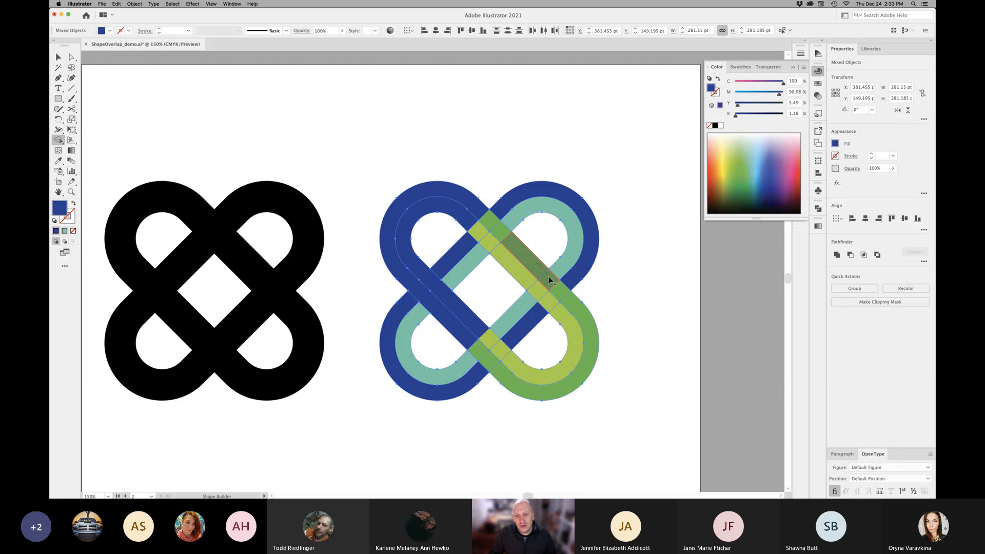
mouse_move(549, 276)
left_mouse_down()
mouse_move(570, 302)
mouse_move(536, 291)
mouse_move(559, 313)
left_mouse_up()
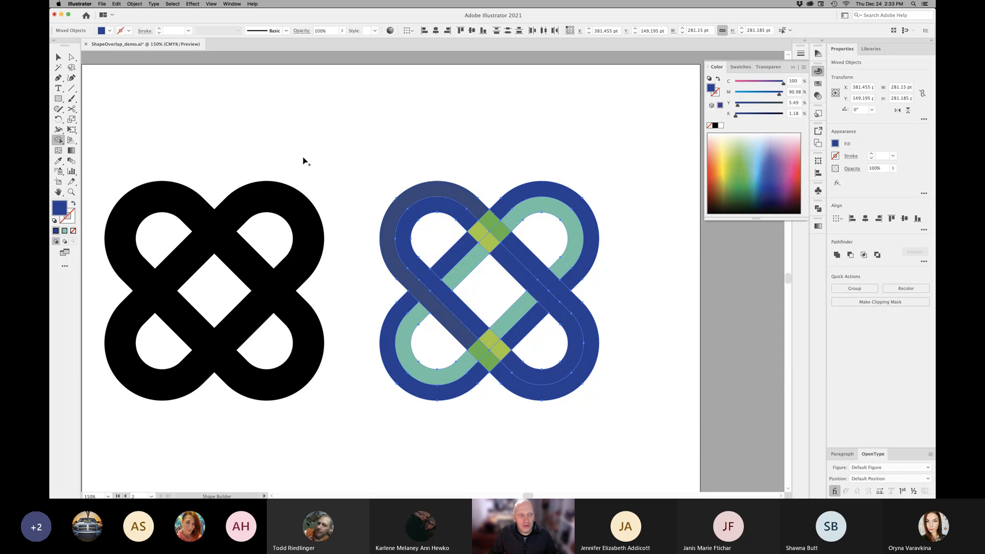
- Recolor the merged upper-left pieces by sampling the upper crossing: darker green for the outer band, light green for the inner band
left_click(59, 57)
left_click(435, 137)
left_click(411, 197)
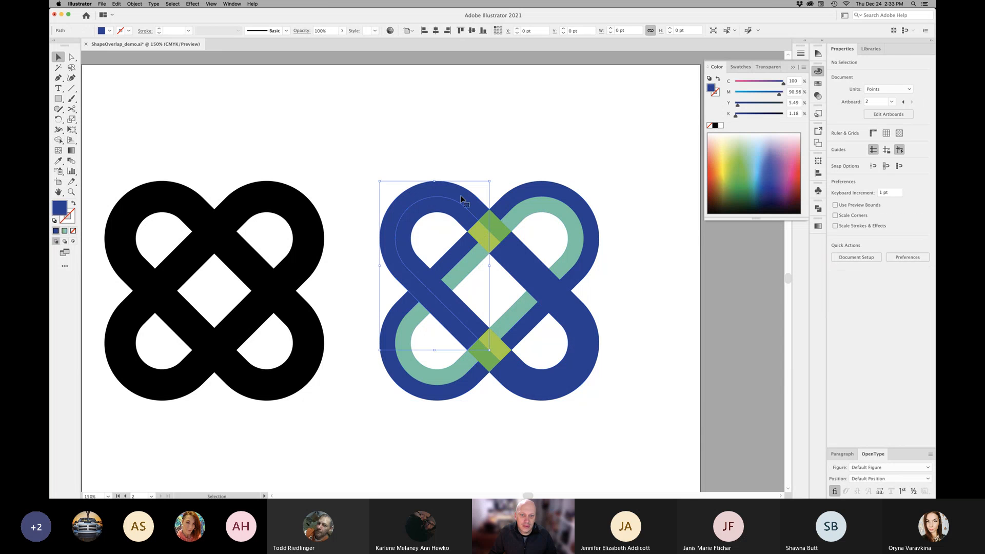
left_click(58, 160)
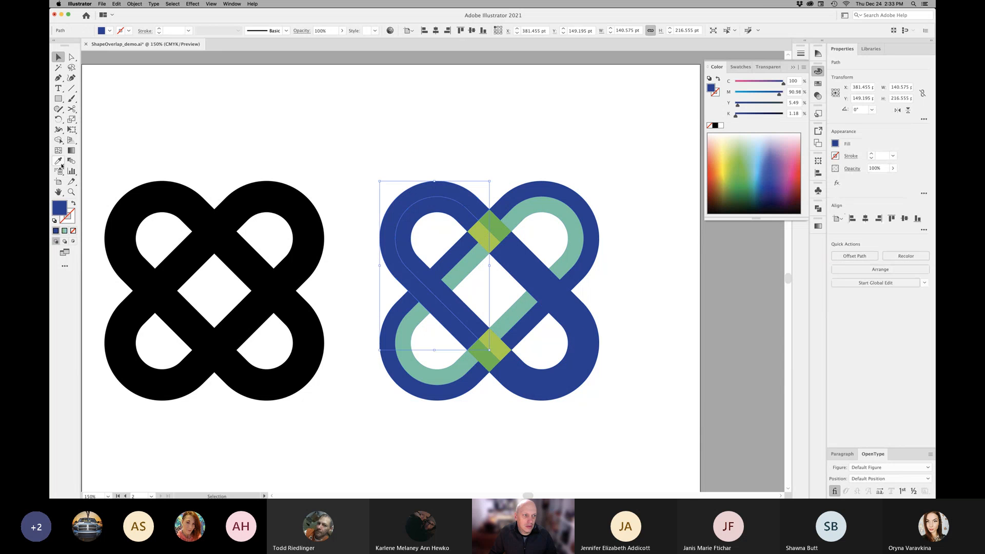
left_click(498, 224)
left_click(533, 258, "super")
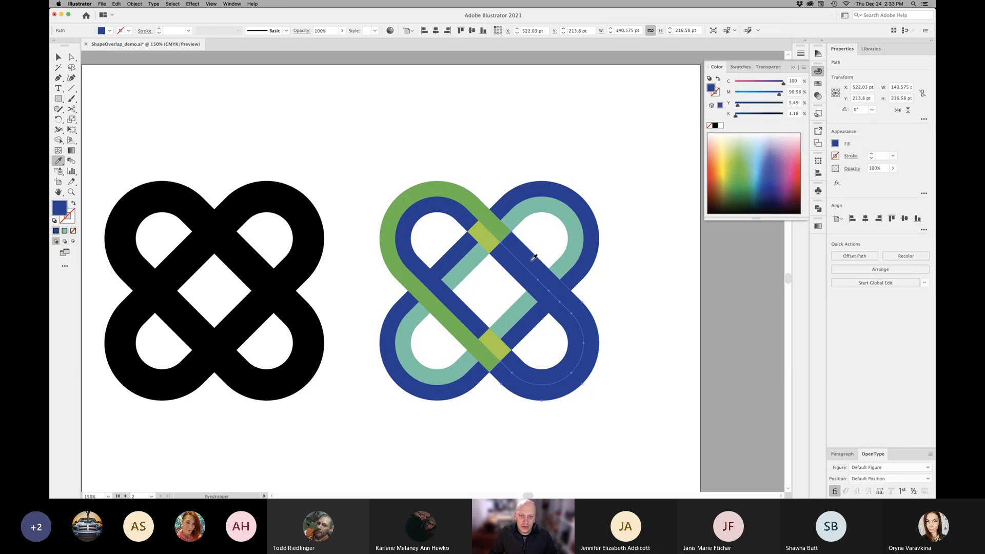
left_click(473, 227, "super")
left_click(481, 241)
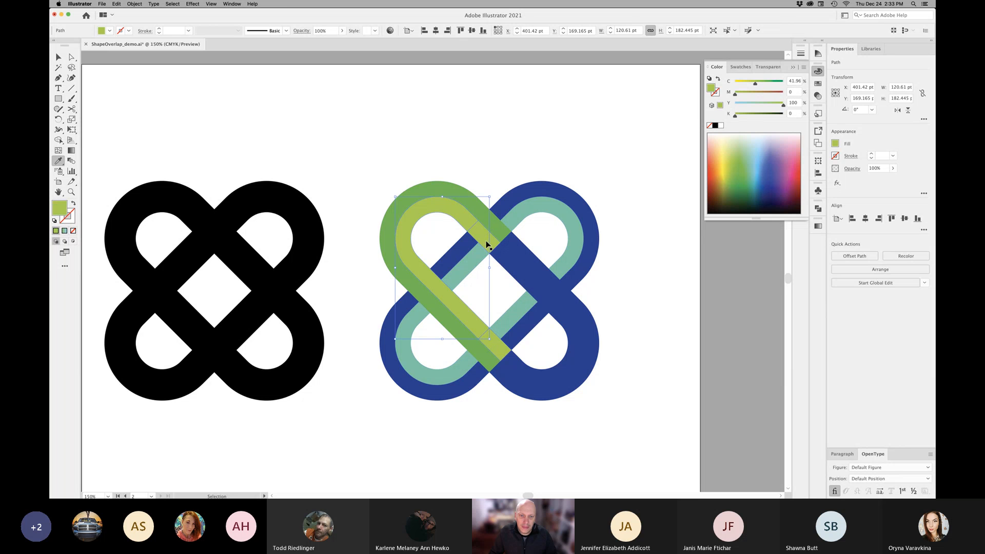
left_click(58, 57)
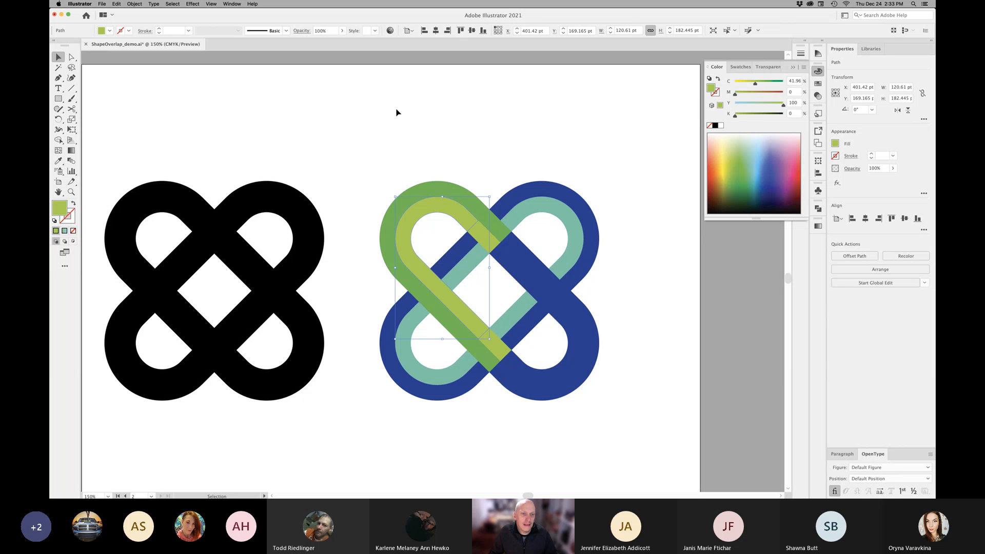
- Recolor the upper and lower crossing squares with a sampled neutral grey, C 37.01, M 30.02, Y 30.52, K 0.1
left_click(520, 251)
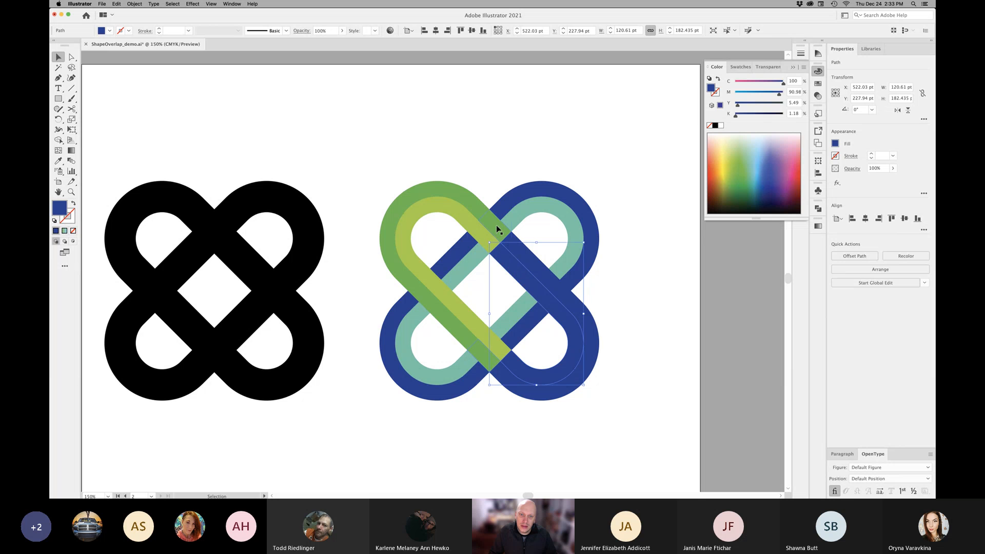
left_click(495, 234)
left_click(59, 162)
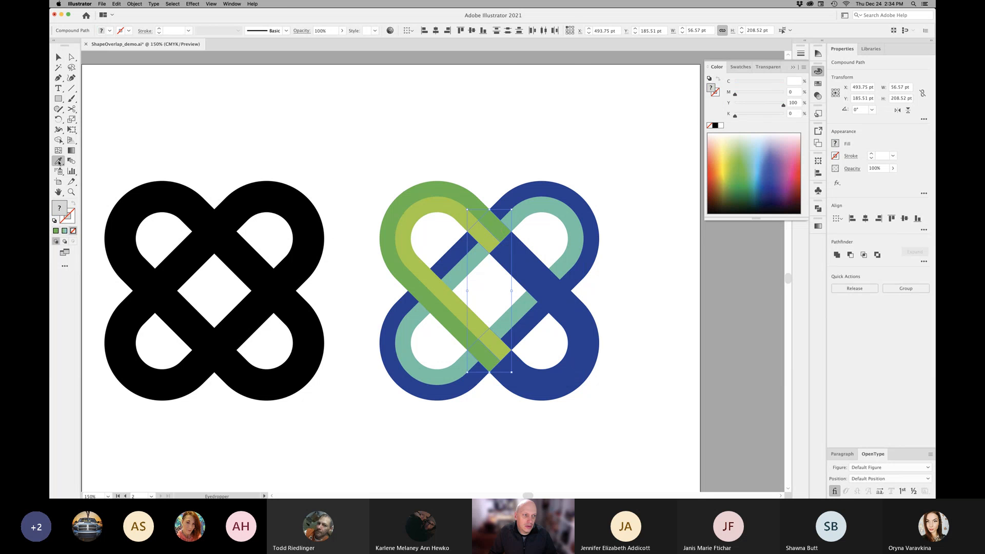
left_click(574, 58)
key("v")
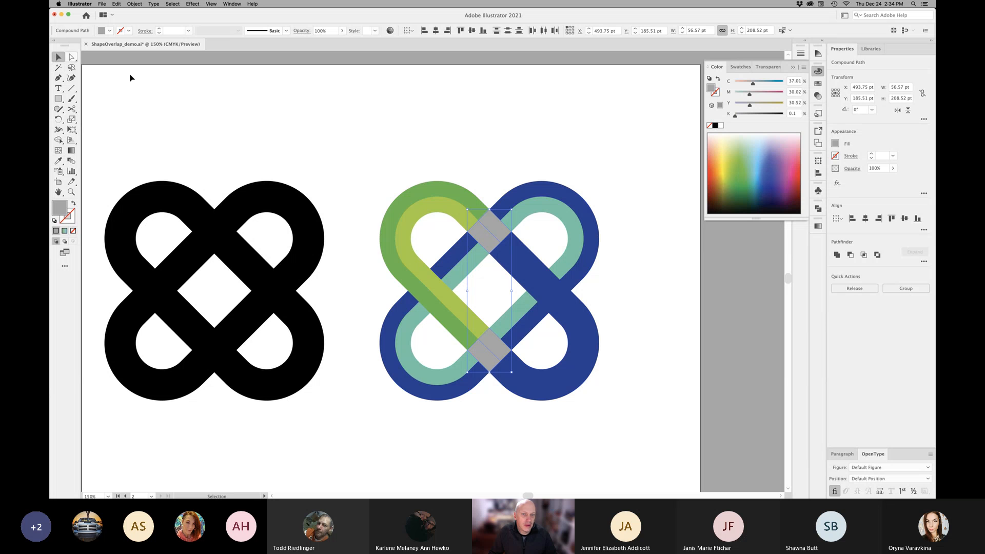
- Recolor the merged lower-right pieces by sampling the upper-left half: darker green for the outer band, light green for the inner band
left_click(524, 260)
left_click(60, 162)
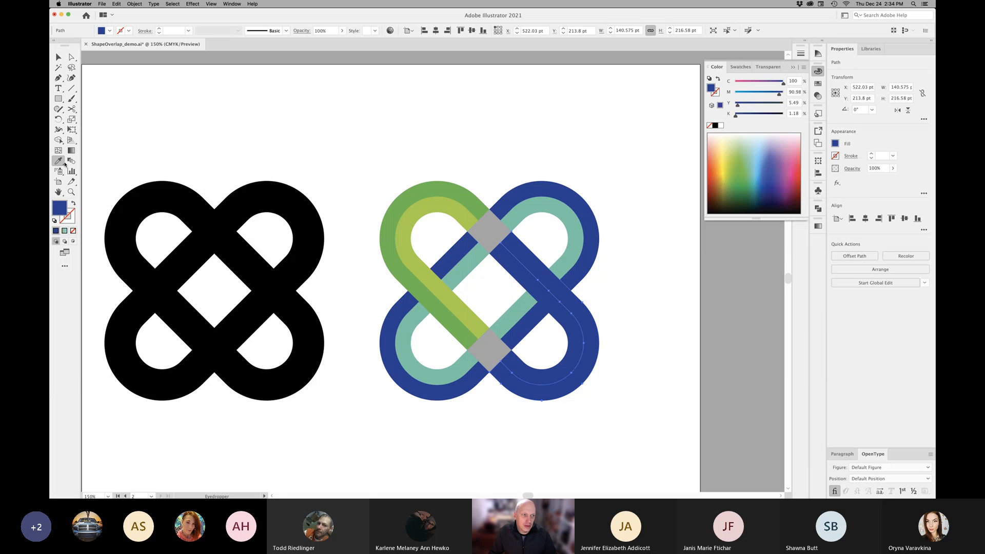
left_click(480, 205)
left_click(508, 269, "super")
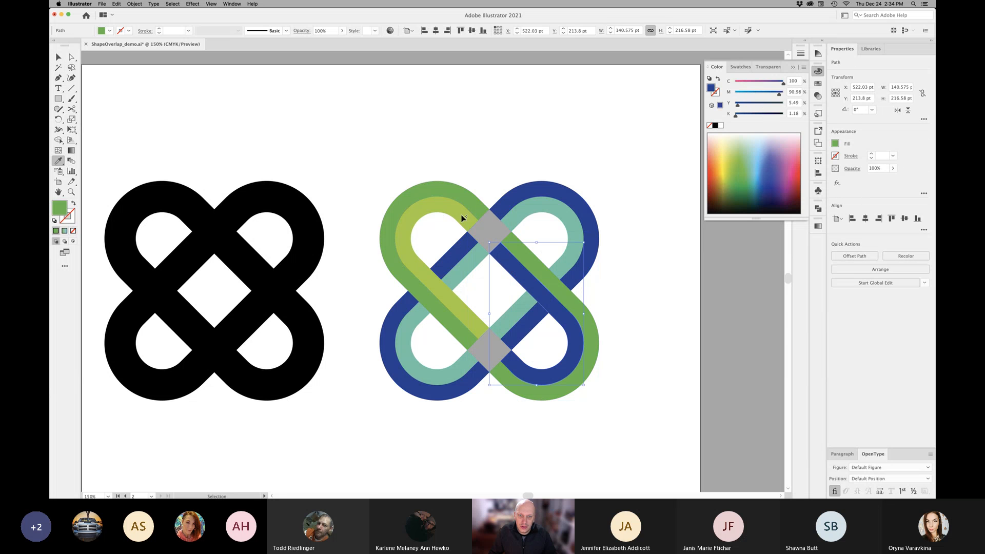
left_click(461, 214)
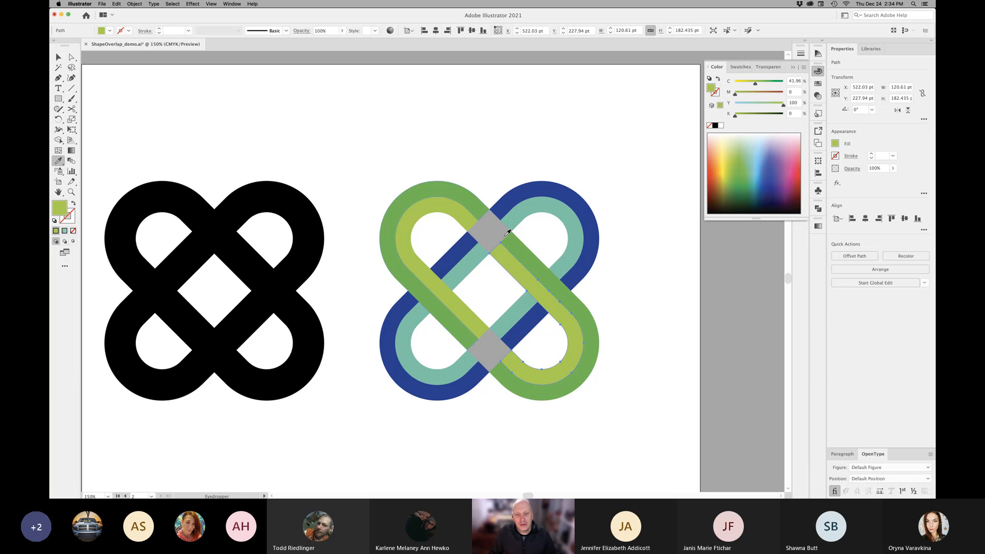
left_click(58, 57)
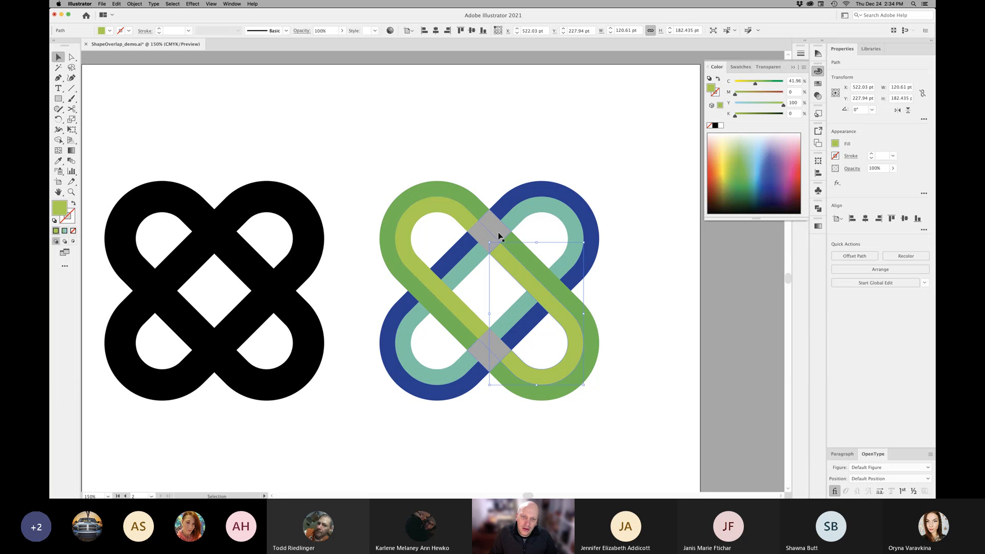
left_click_drag(505, 163, 512, 222)
left_click_drag(533, 157, 494, 226)
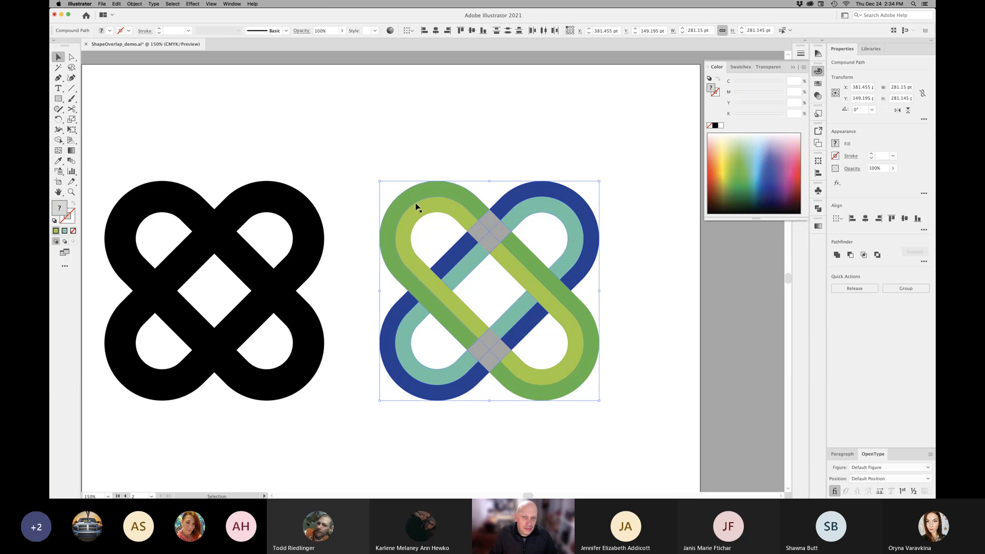
key("space")
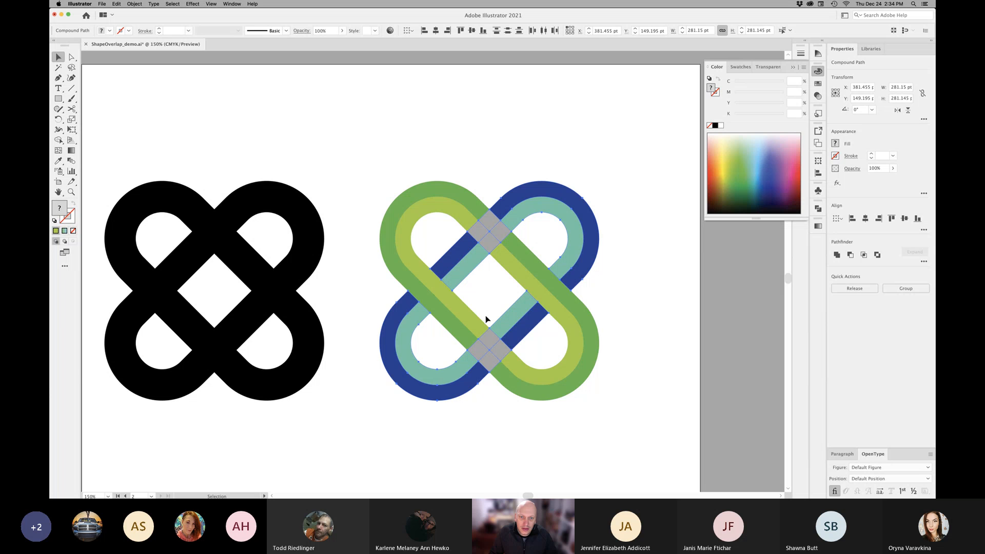
key("space")
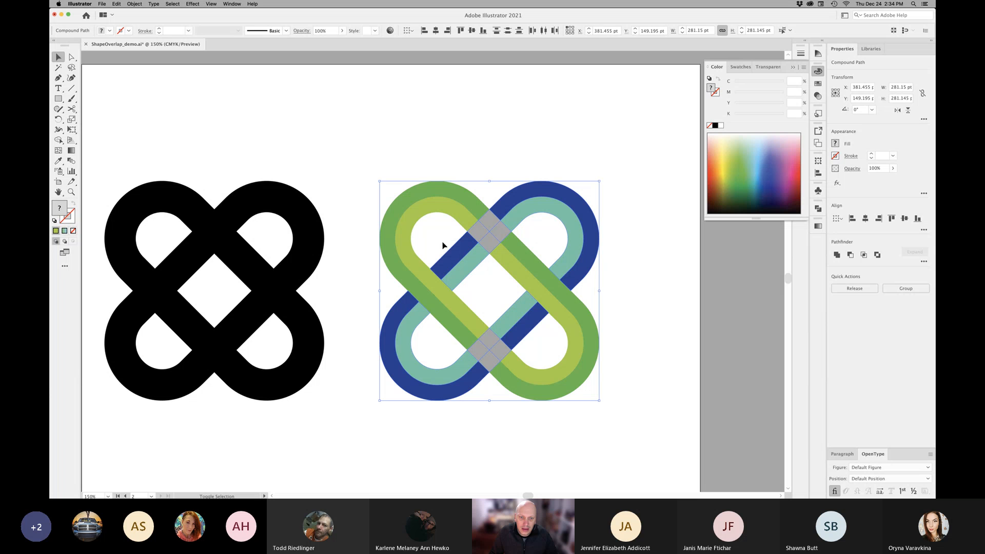
left_click(464, 264)
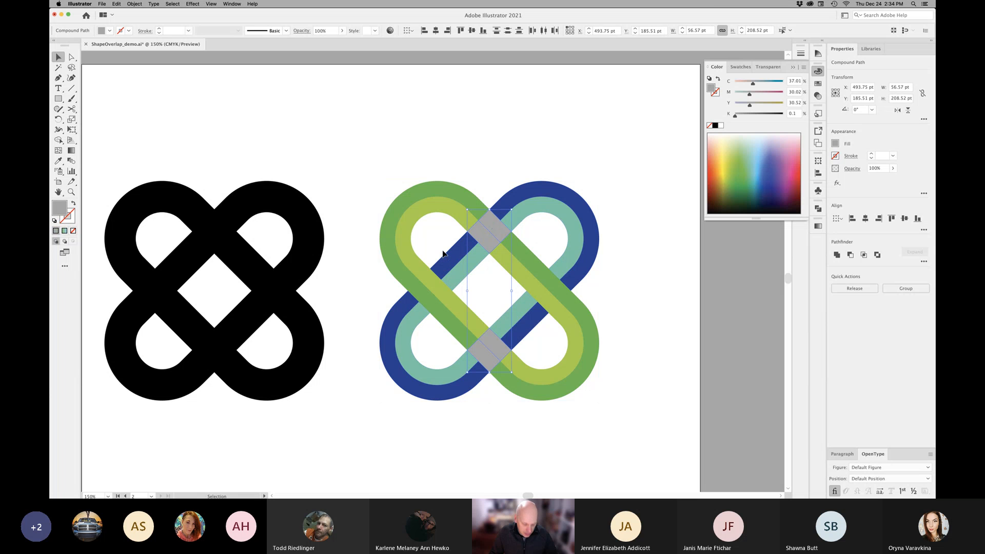
- Merge the blue loop's outer and inner bands across the upper and lower grey crossings with Shape Builder, leaving the green pieces out
left_click(437, 186)
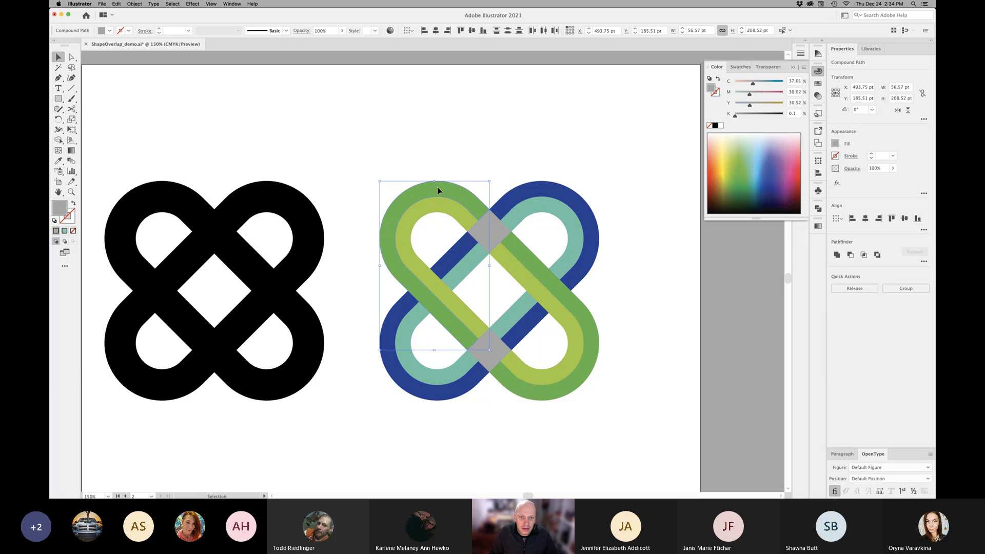
left_click(435, 208, "shift")
left_click(558, 385, "shift")
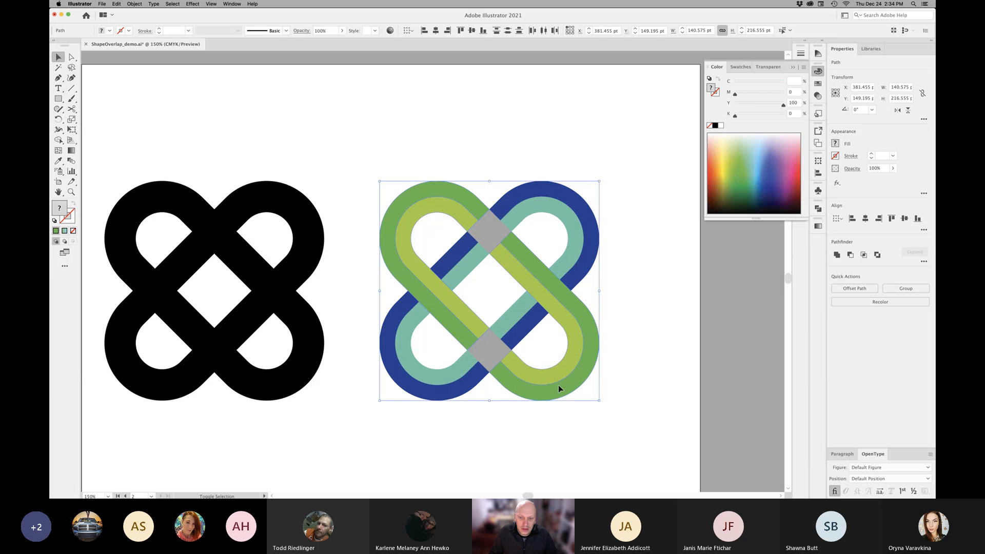
left_click(561, 373, "shift")
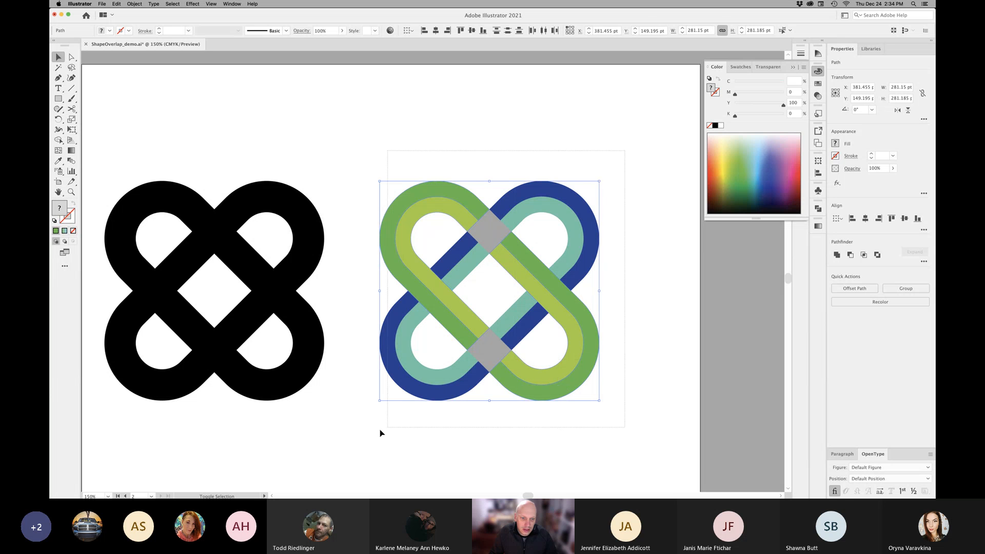
key("super+8")
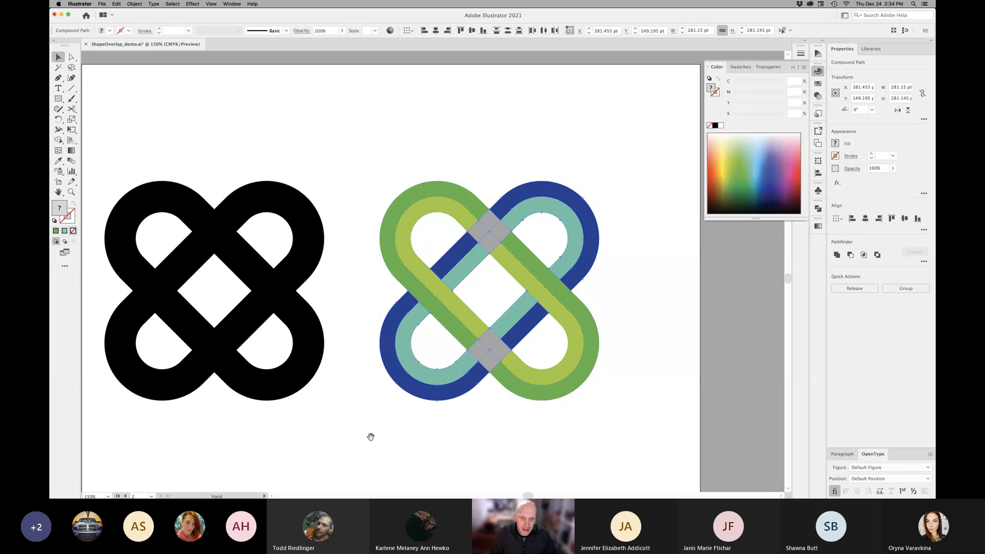
key("space")
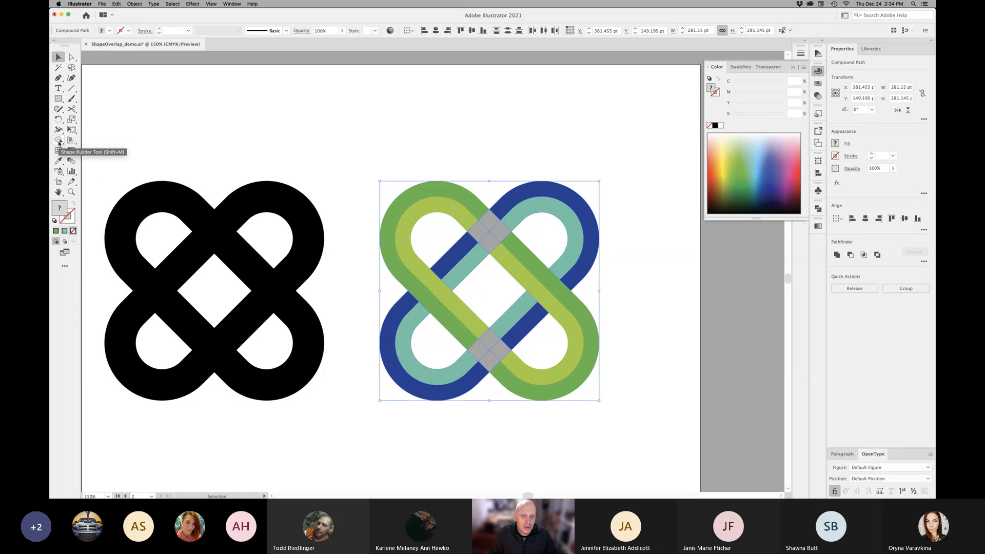
left_click(59, 141)
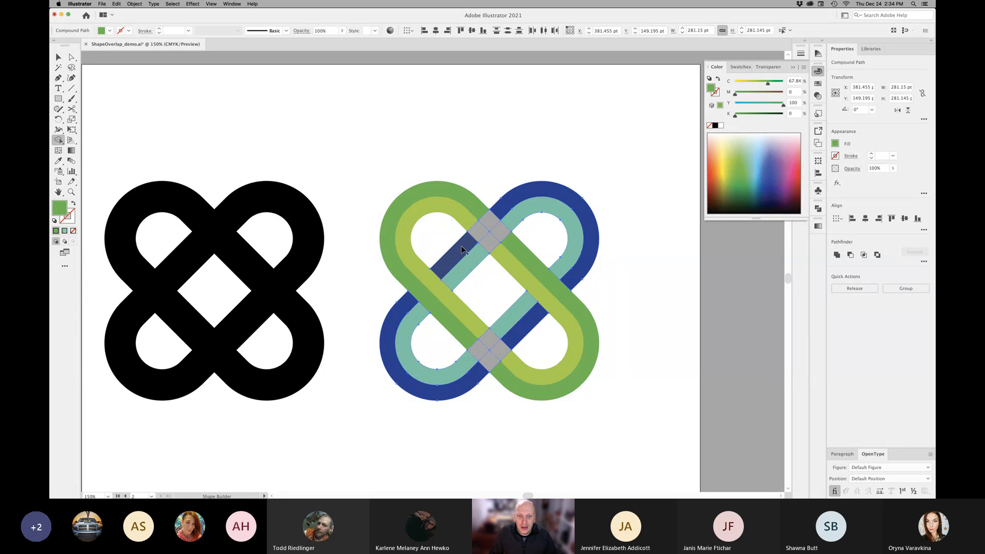
mouse_move(492, 221)
left_mouse_down()
mouse_move(513, 221)
mouse_move(477, 264)
left_mouse_up()
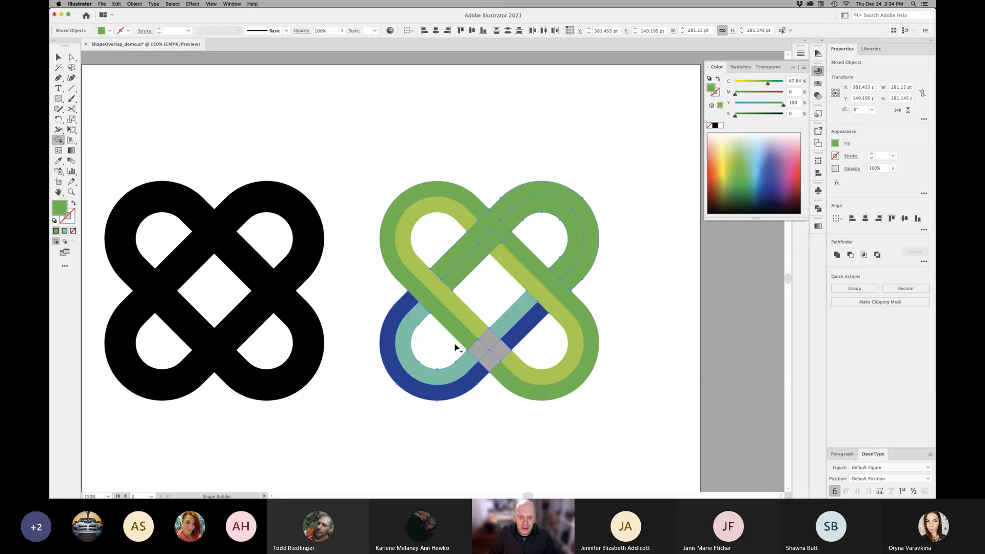
mouse_move(487, 345)
left_mouse_down()
mouse_move(499, 330)
mouse_move(477, 380)
left_mouse_up()
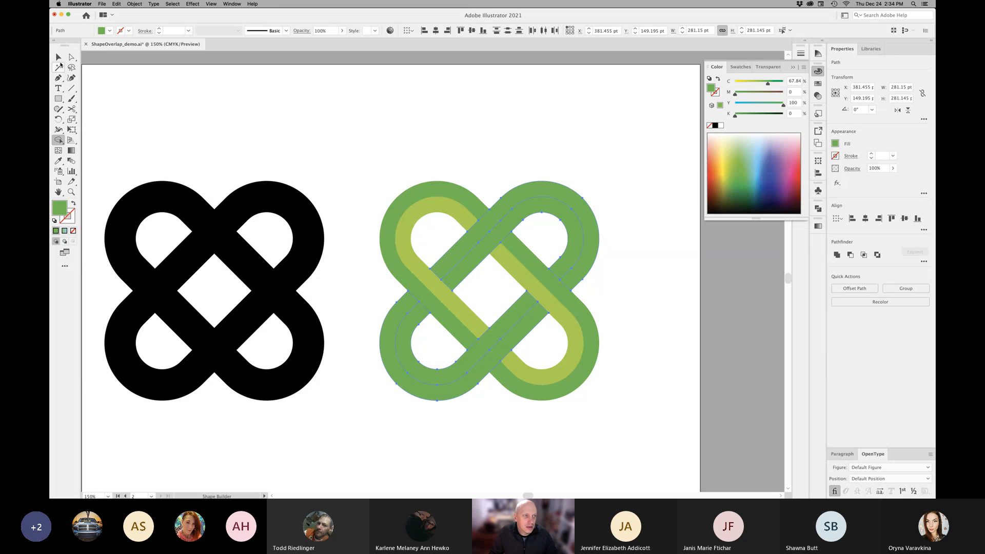
- Recolor both outer bands of the merged crossing loop light blue, C 37.65 with M, Y and K at 0
left_click(58, 57)
left_click(384, 157)
left_click(520, 333)
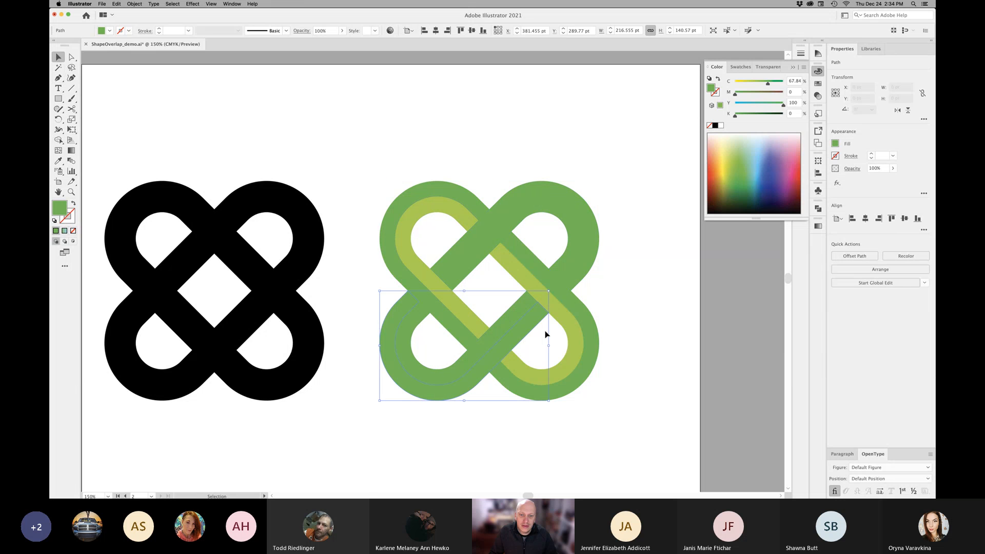
left_click(760, 153)
left_click(583, 270)
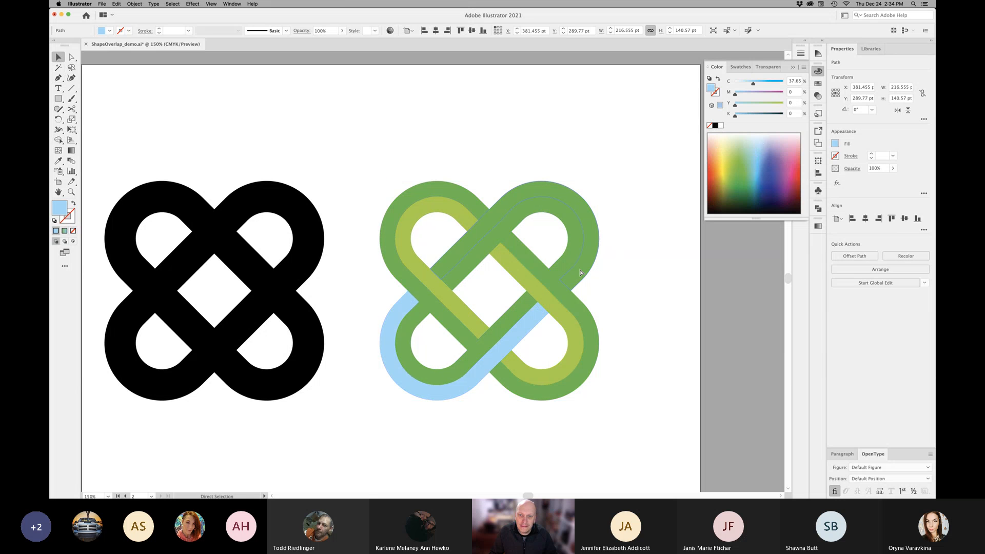
key("i")
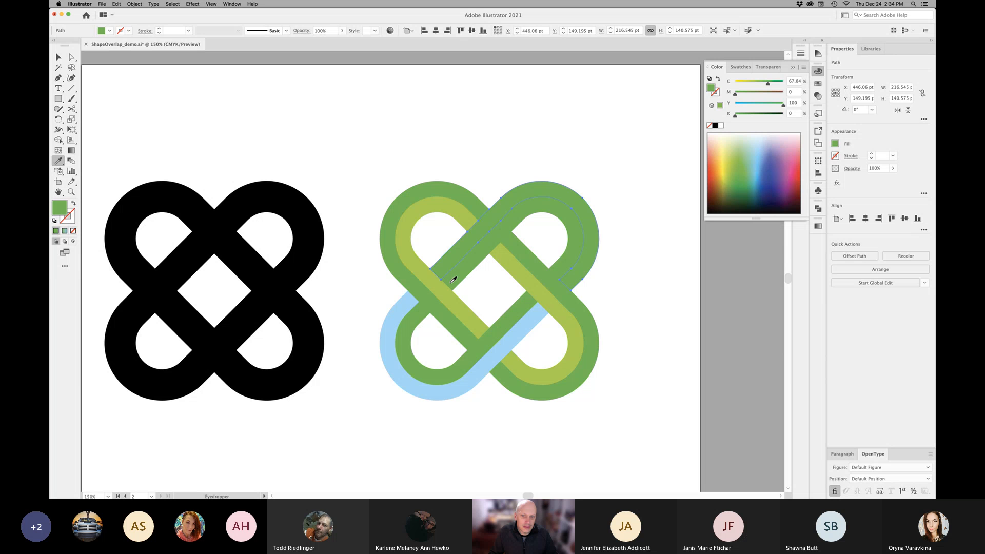
left_click(536, 314)
- Recolor the loop's upper inner band medium blue, C 84.71, M 61.57, and its lower inner band dark blue, C 94.51, M 86.67
key("super")
left_click(485, 255, "super")
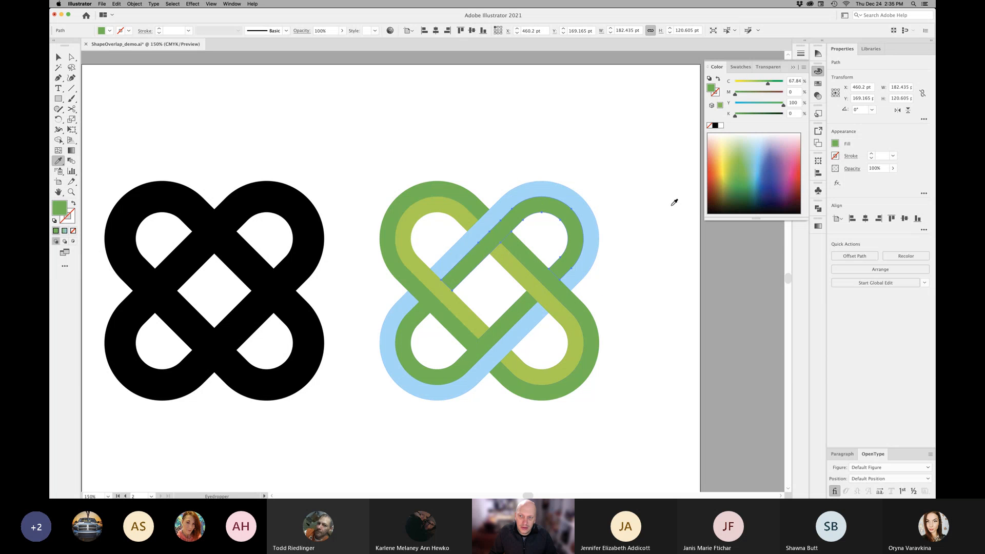
left_click(758, 177)
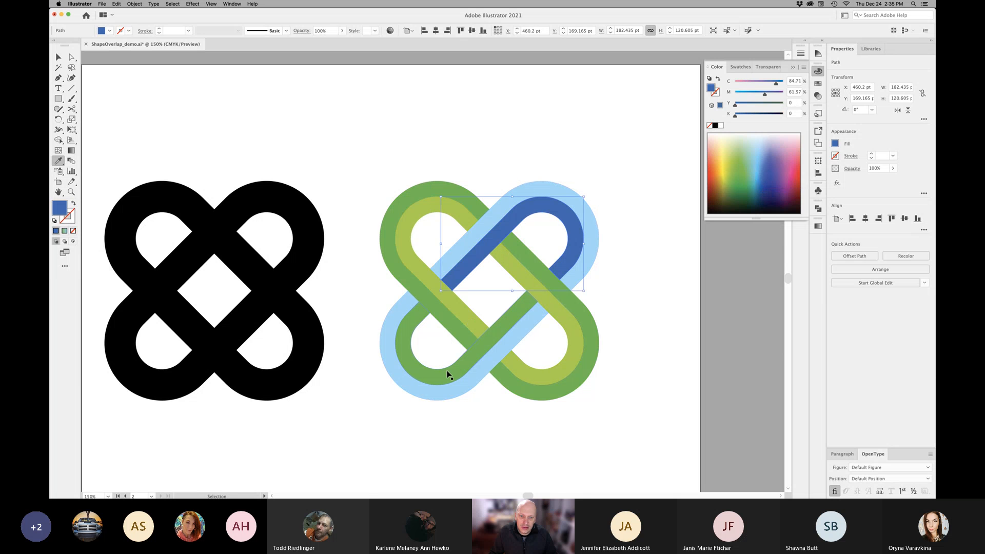
left_click(447, 374, "super")
left_click(767, 180)
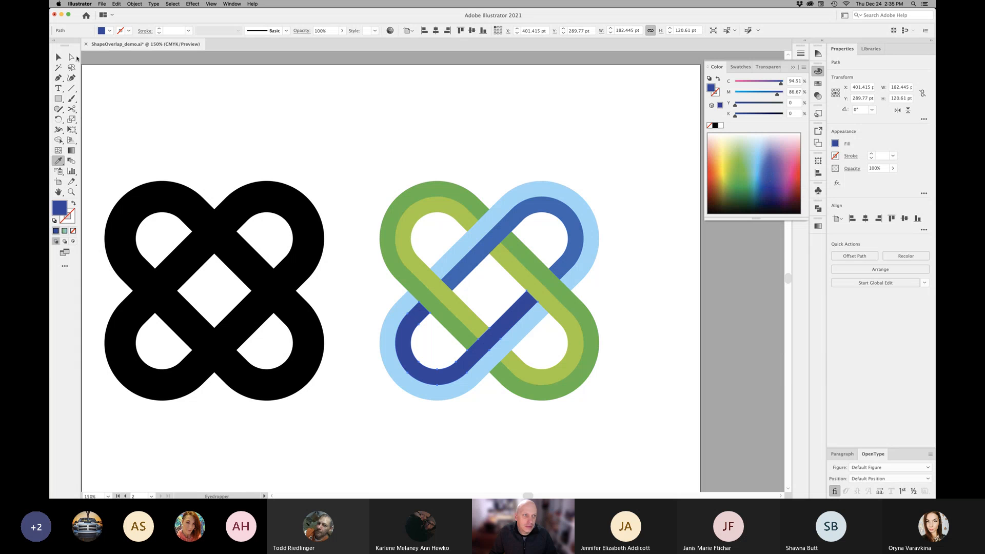
left_click(64, 59)
left_click(326, 161)
- Fill both light-blue outer bands with the green-to-blue linear gradient
left_click(460, 285, "alt+super")
left_click_drag(429, 295, 437, 347)
left_click_drag(447, 159, 444, 294)
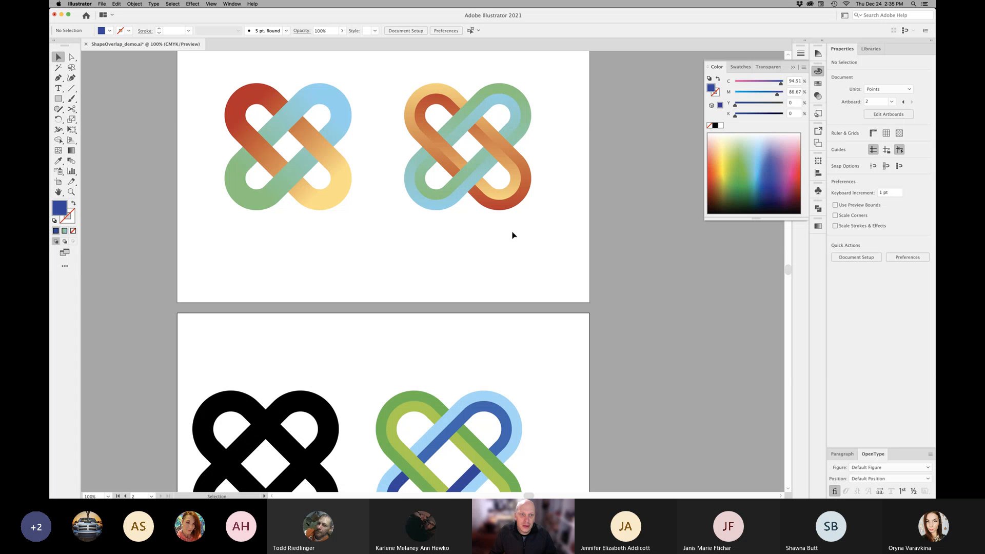
left_click_drag(485, 344, 500, 187)
left_click_drag(512, 264, 502, 236)
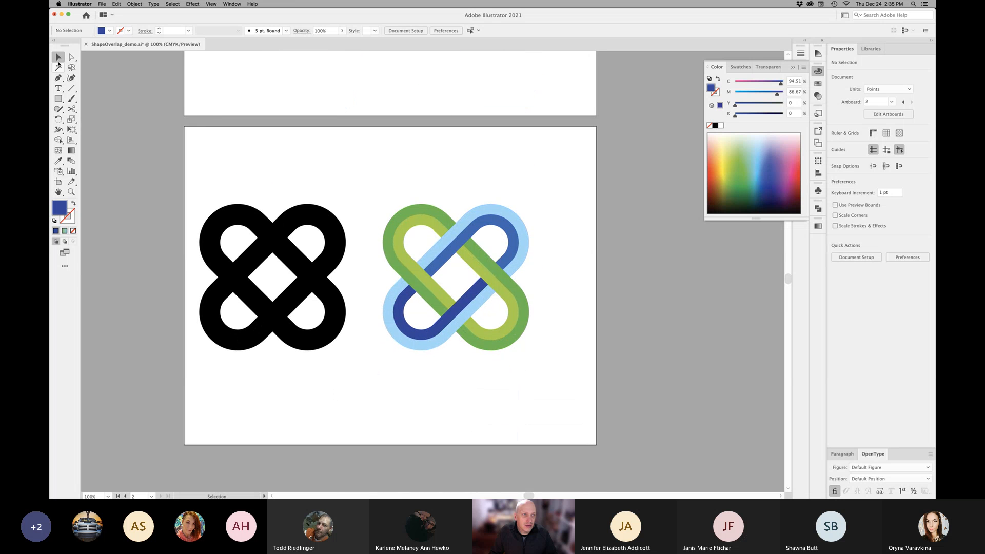
left_click(507, 219)
left_click(403, 343, "shift")
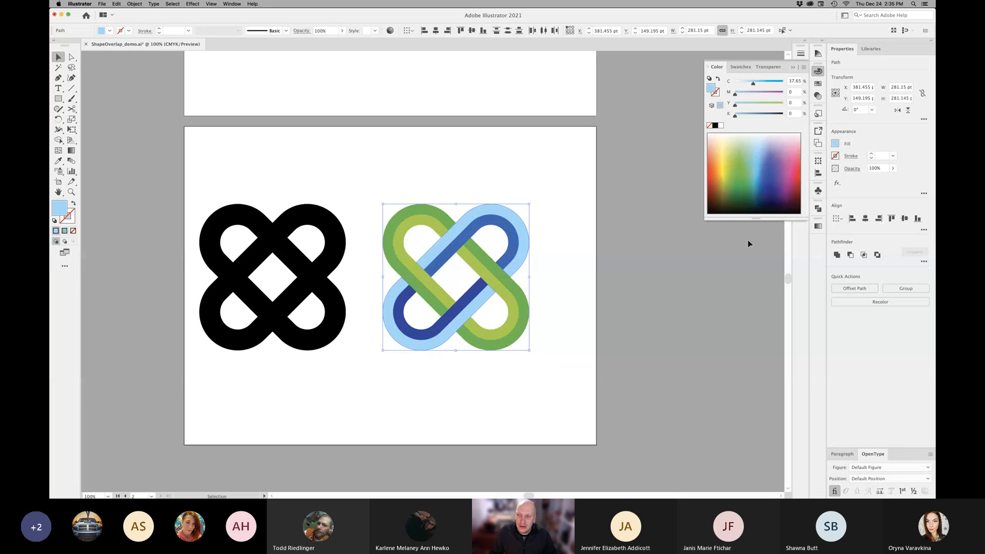
left_click(819, 227)
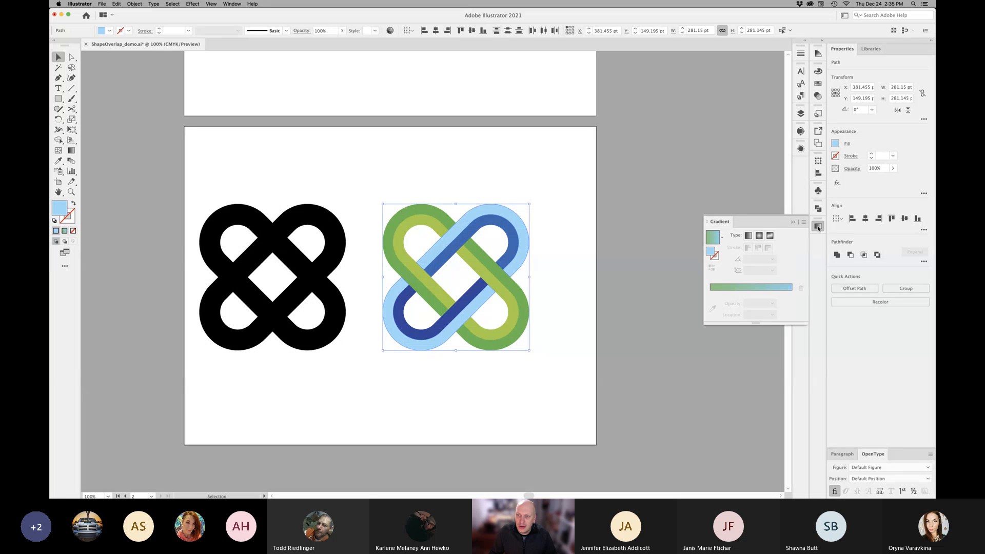
left_click(714, 244)
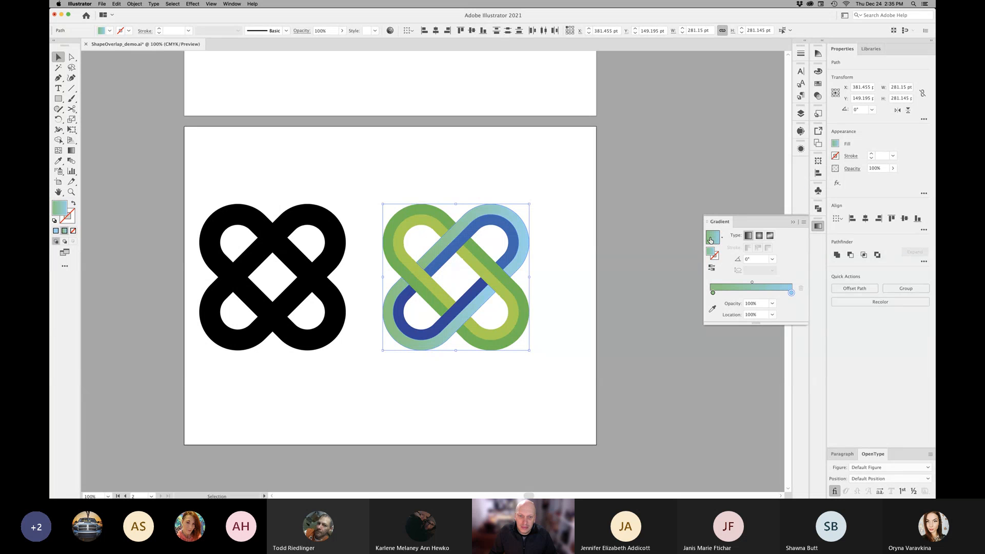
- Stretch one shared gradient across both outer bands, running straight down from the knot's upper edge to its lower edge
left_click(71, 151)
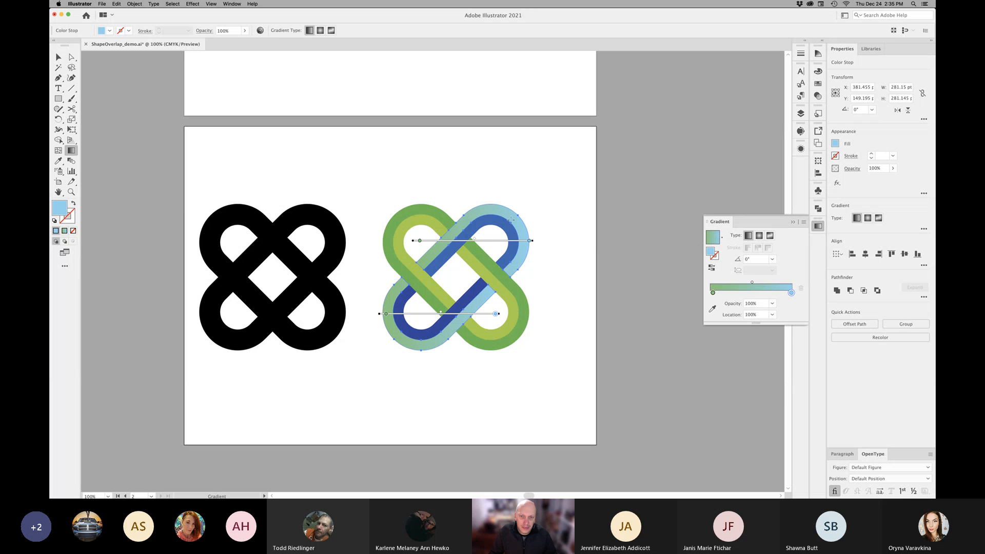
left_click_drag(517, 214, 396, 341)
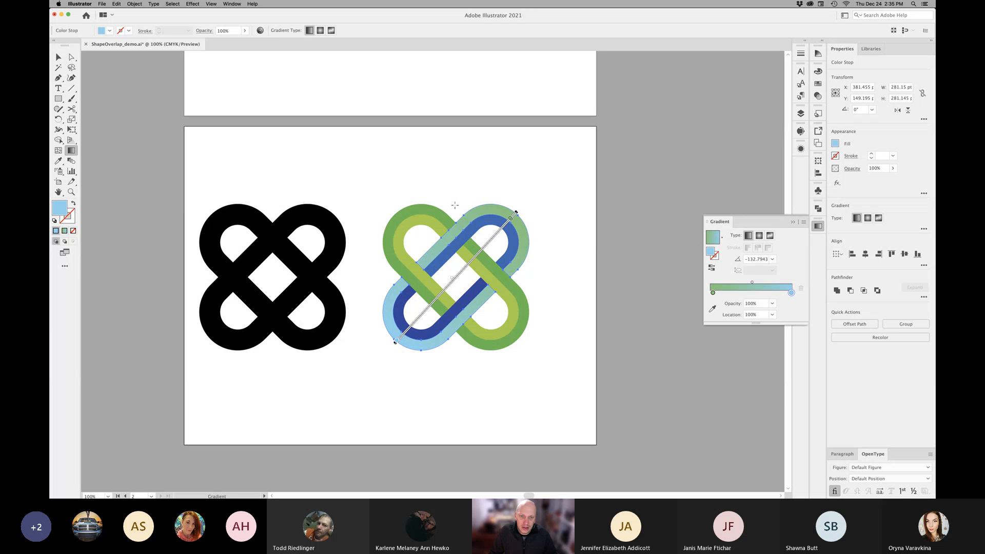
left_click_drag(454, 203, 454, 352)
key("v")
- Fill both blue inner bands with the same green-to-blue gradient, running vertically upward at 90° across the knot
left_click(506, 231, "super")
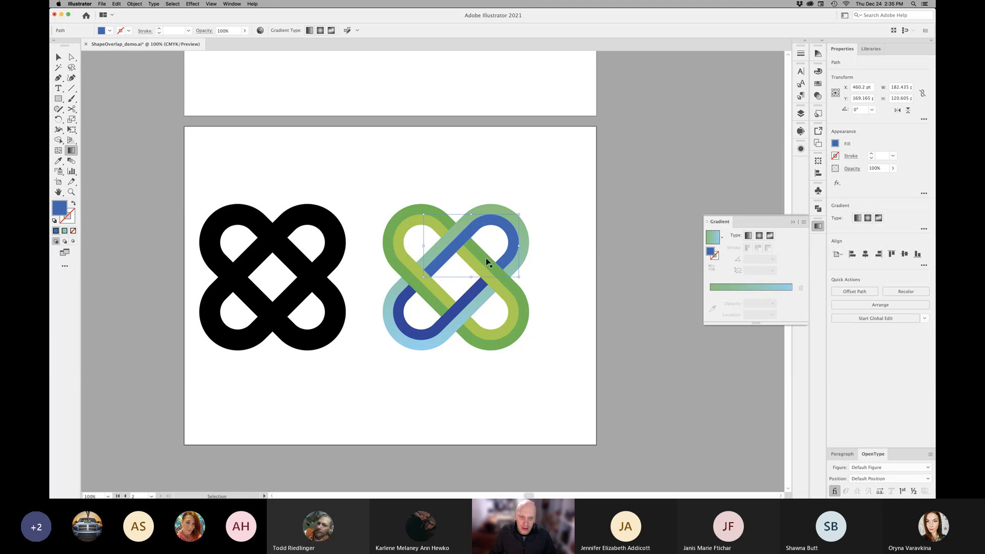
left_click(468, 295, "shift+super")
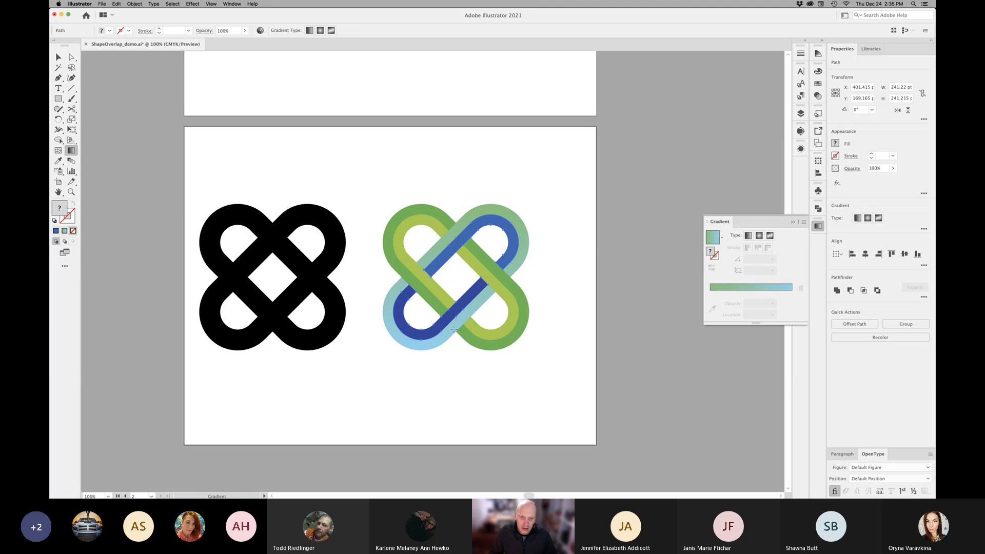
left_click(710, 245)
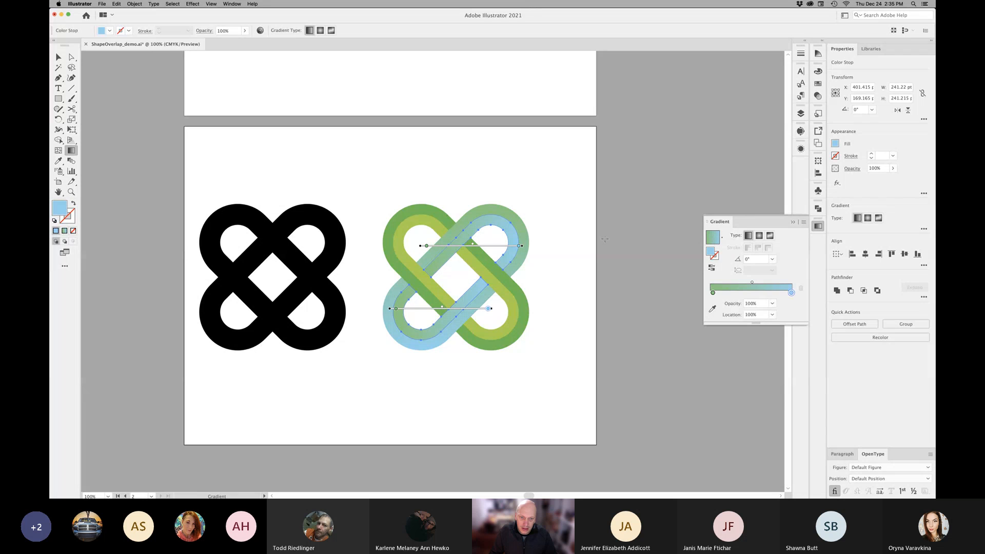
left_click_drag(458, 343, 459, 288)
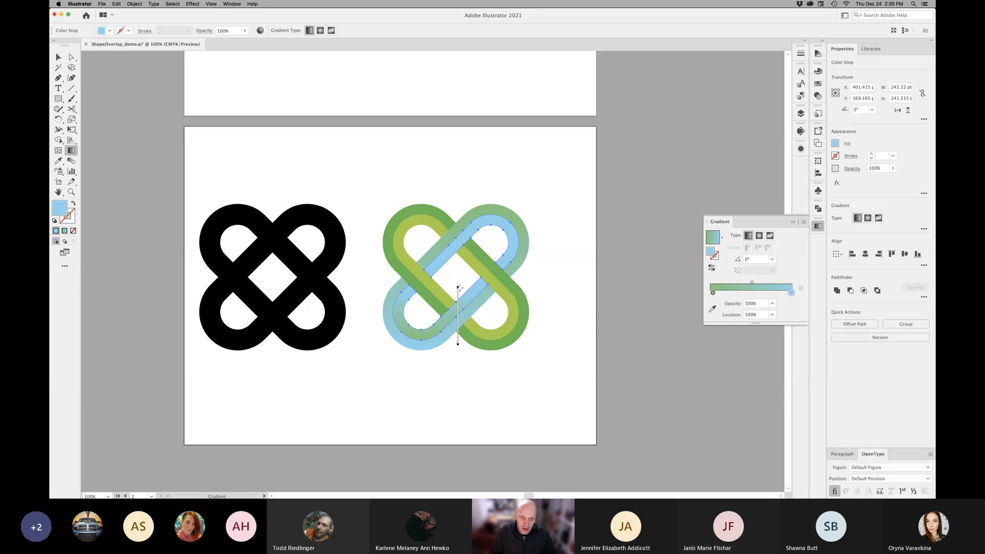
left_click_drag(457, 218, 456, 210)
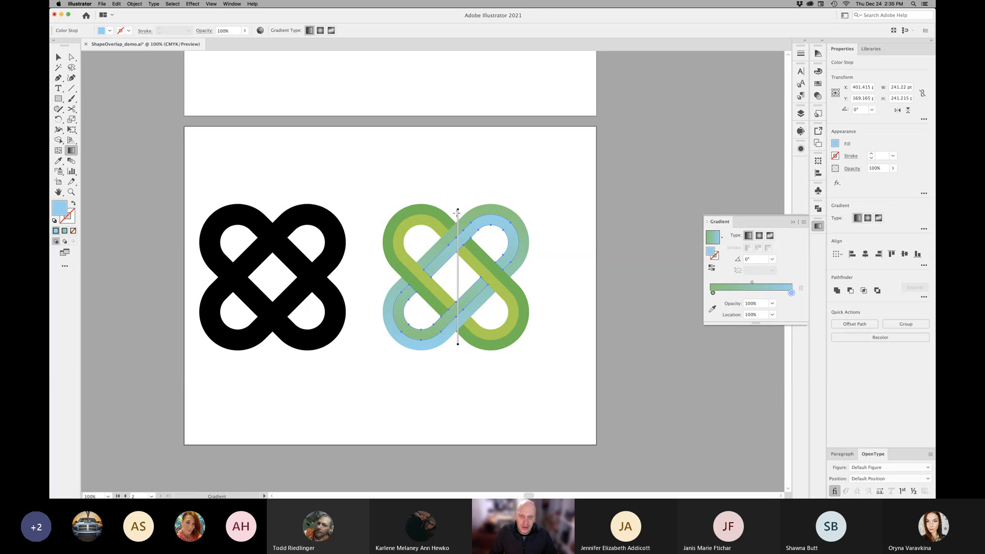
left_click(552, 233)
- Apply the green-to-blue linear gradient to both pieces of the green loop's outer band
left_click(451, 280)
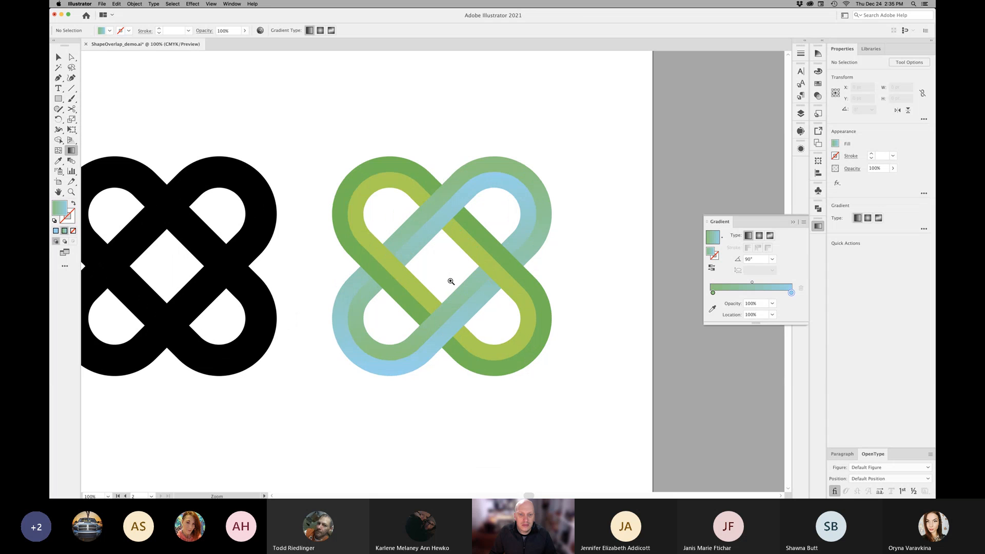
left_click(425, 182)
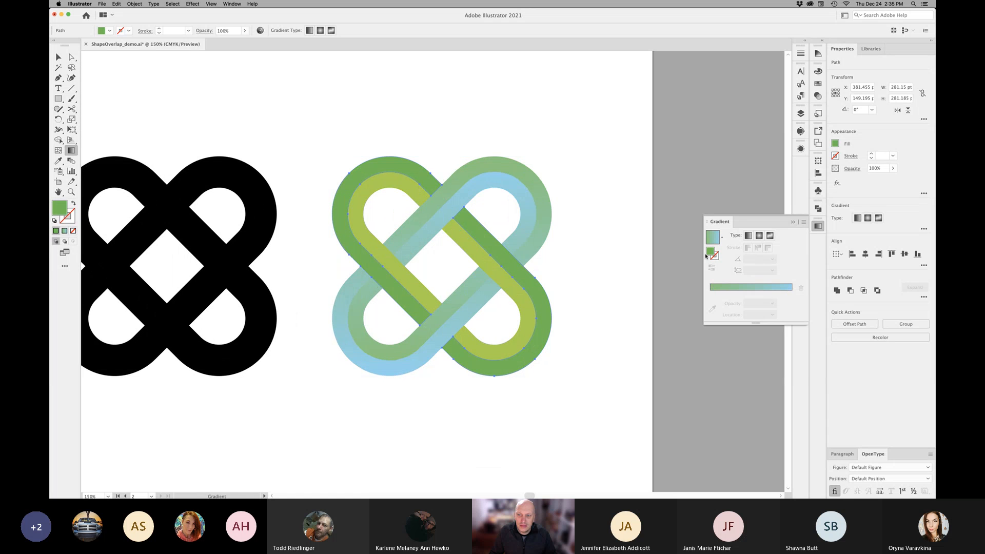
left_click(712, 239)
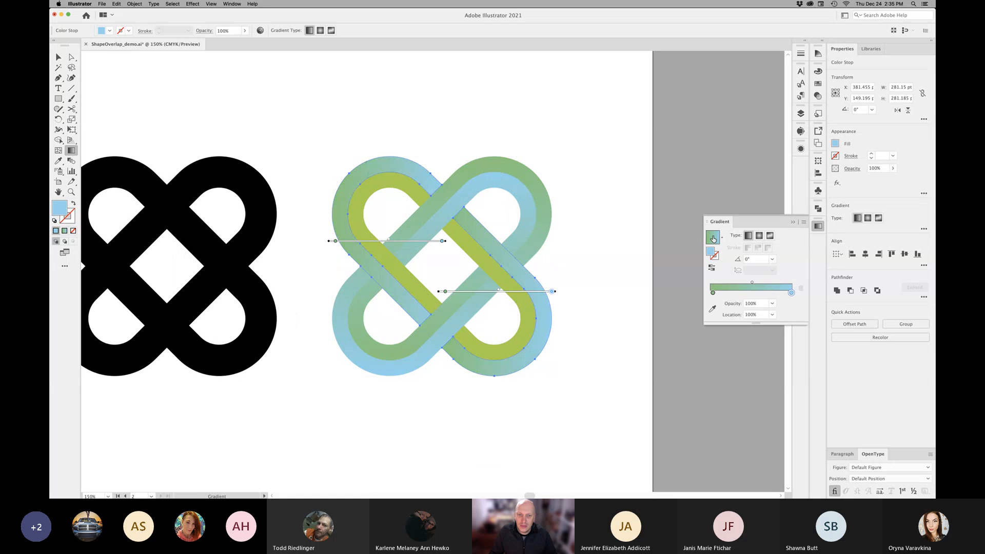
- Try recoloring the gradient's green starting stop to orange, C 0, M 30.98, Y 91.73, K 0, and undo the change
left_click(713, 294)
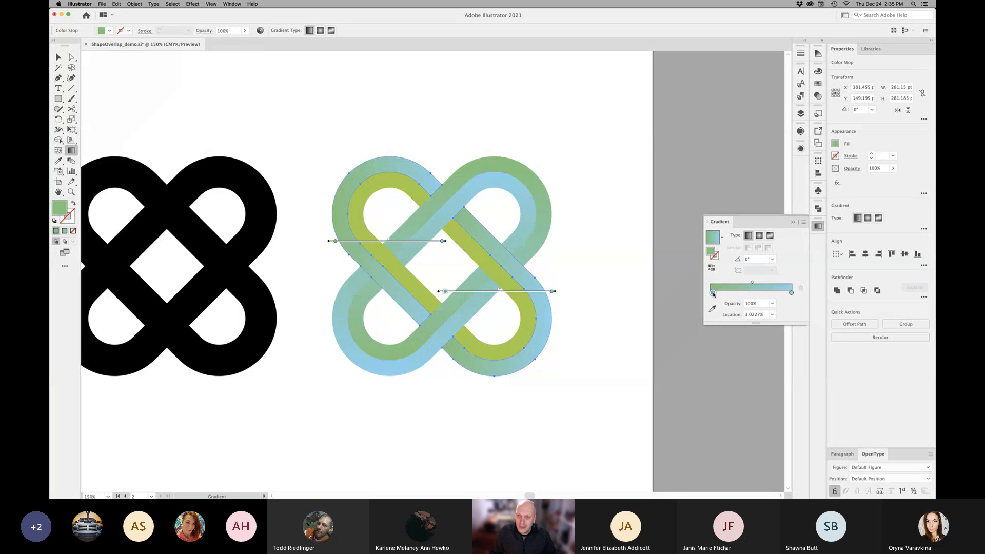
double_click(713, 293)
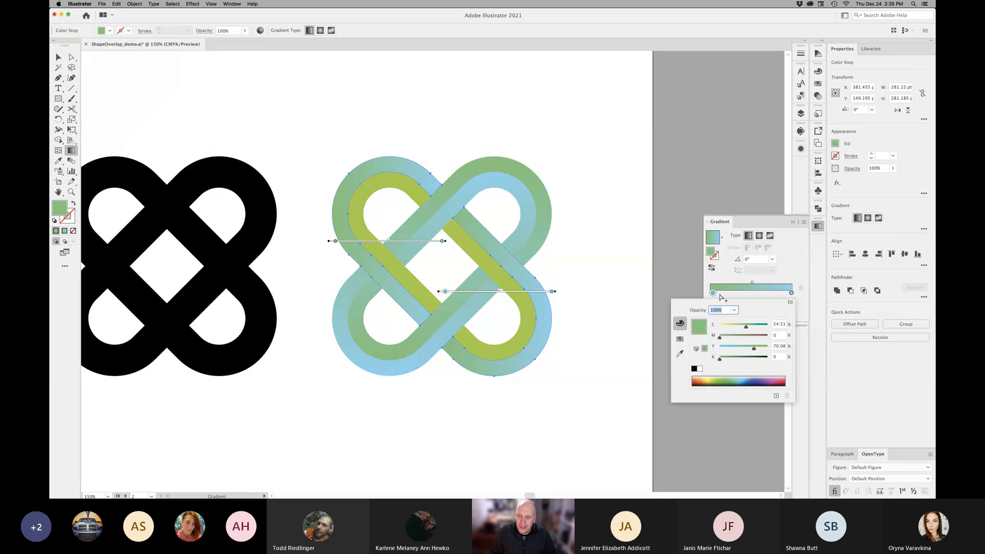
left_click(705, 379)
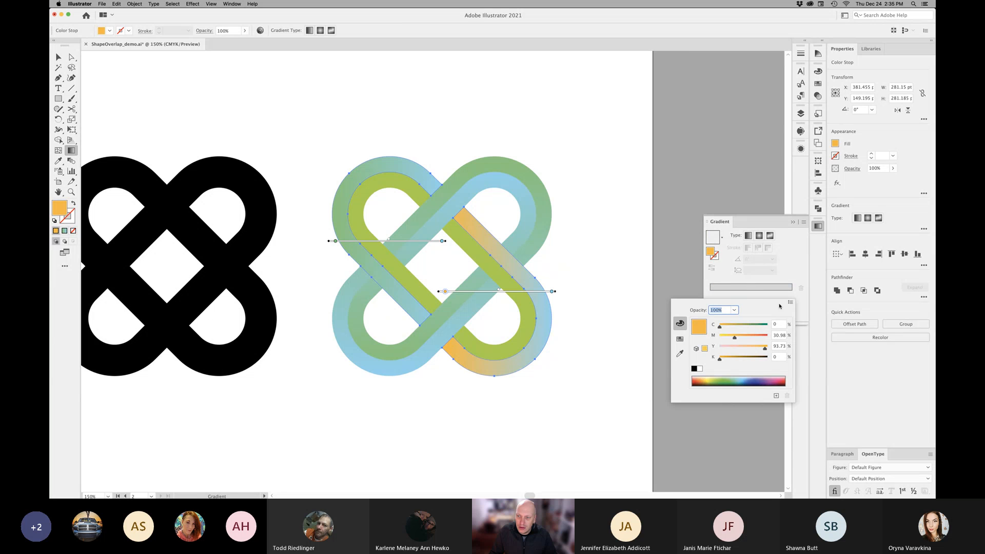
left_click(790, 293)
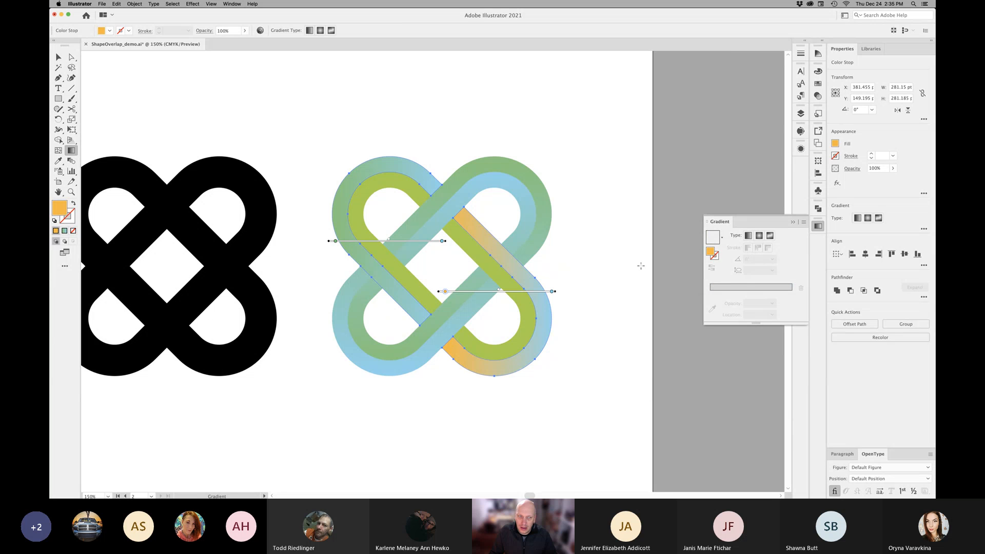
key("super+z")
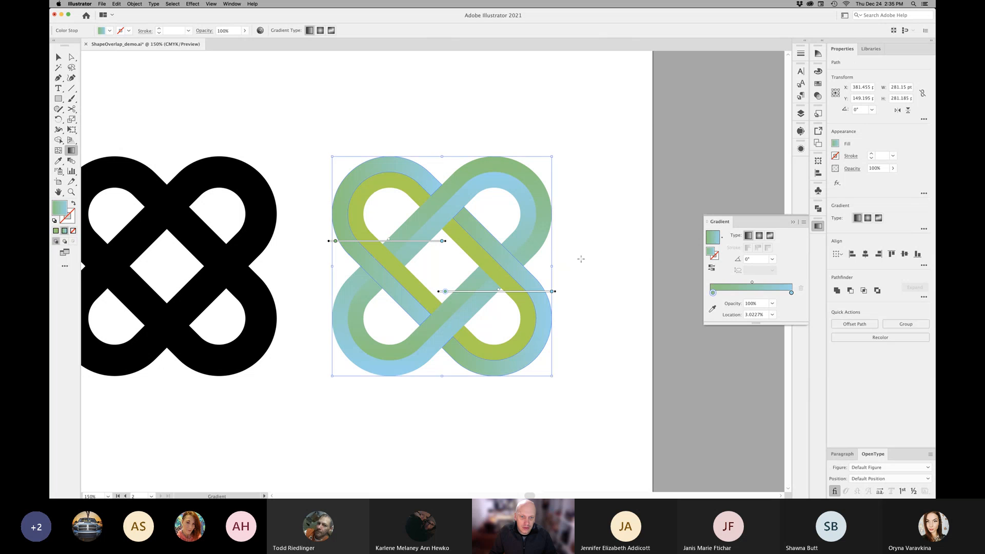
- Try recoloring the outer band gradient's green starting stop to orange, C 12.94, M 68.63, Y 100, K 2.35
double_click(712, 293)
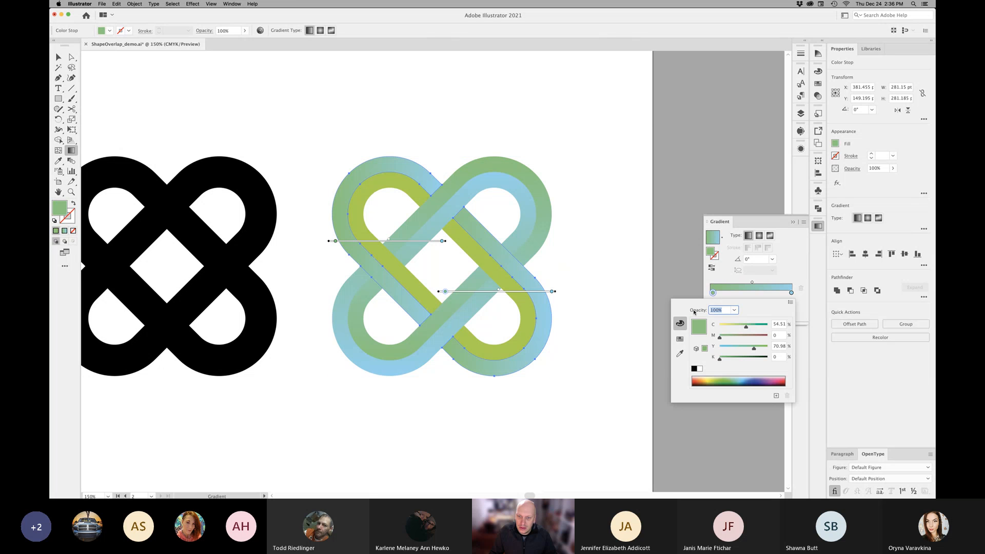
left_click(705, 380)
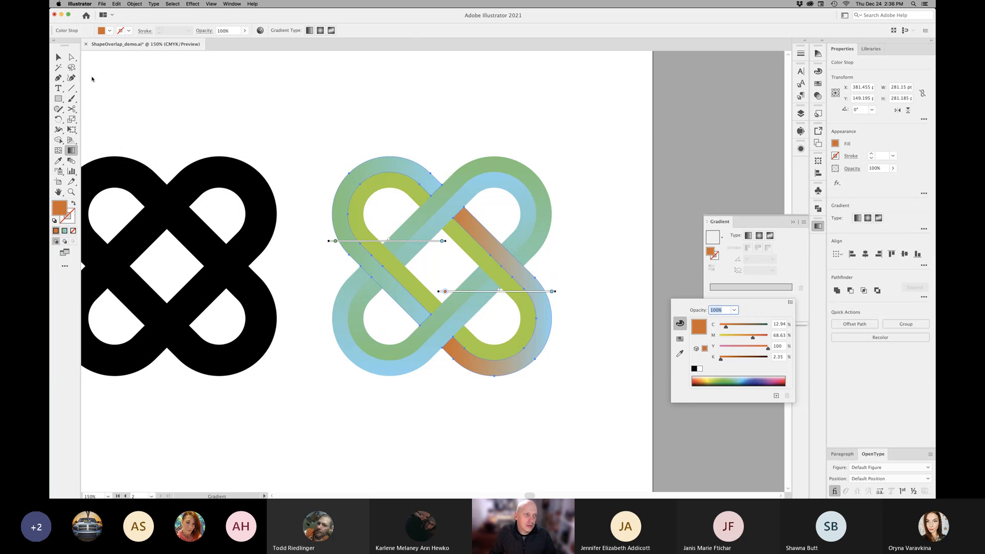
left_click(58, 56)
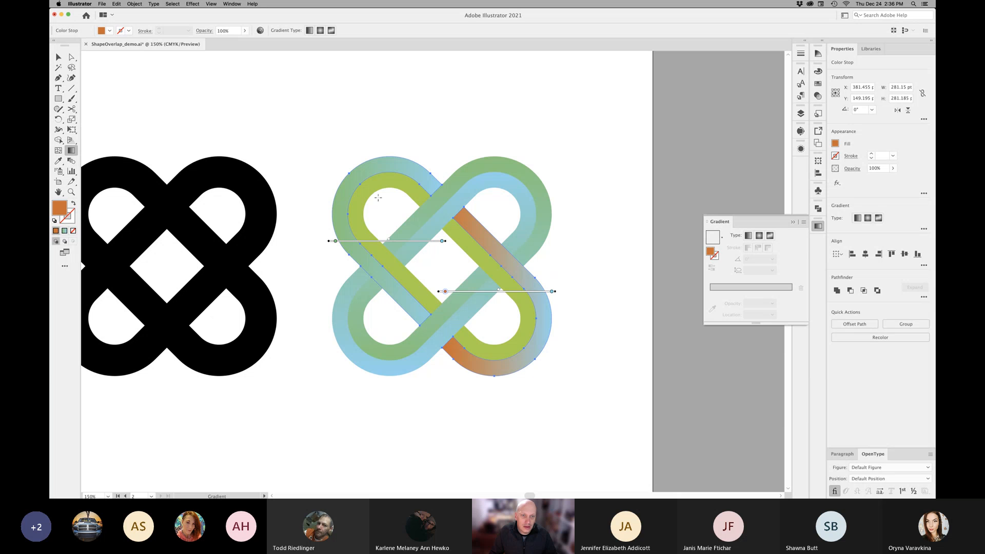
- Run the outer band's gradient straight down from the knot's upper edge to its lower edge and reapply the green-to-blue linear gradient
left_click_drag(352, 175, 522, 345)
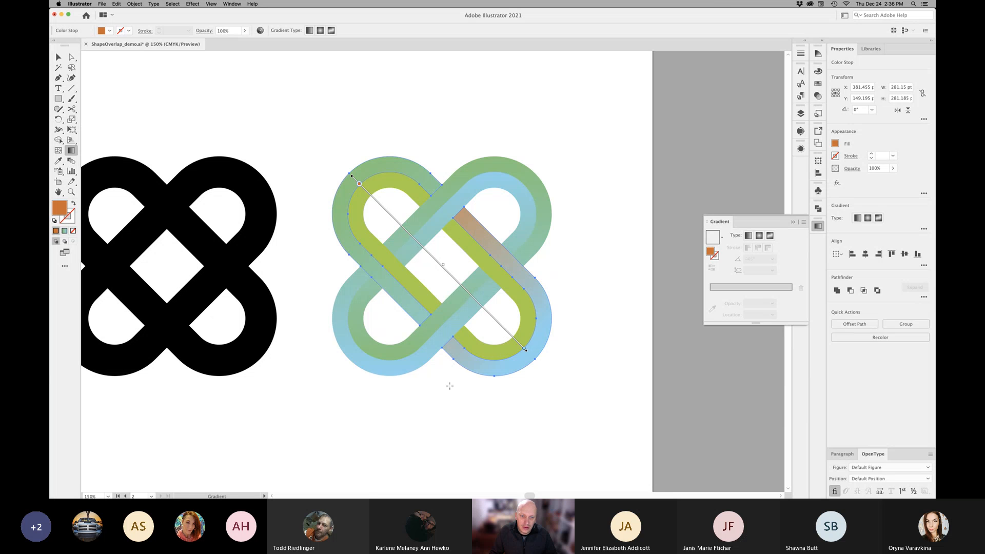
left_click_drag(438, 154, 438, 375)
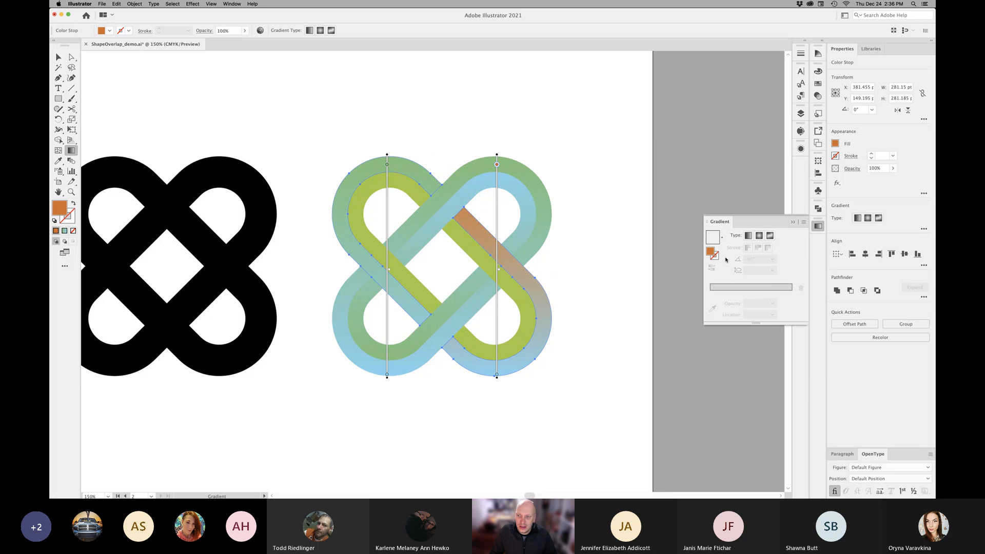
left_click(751, 237)
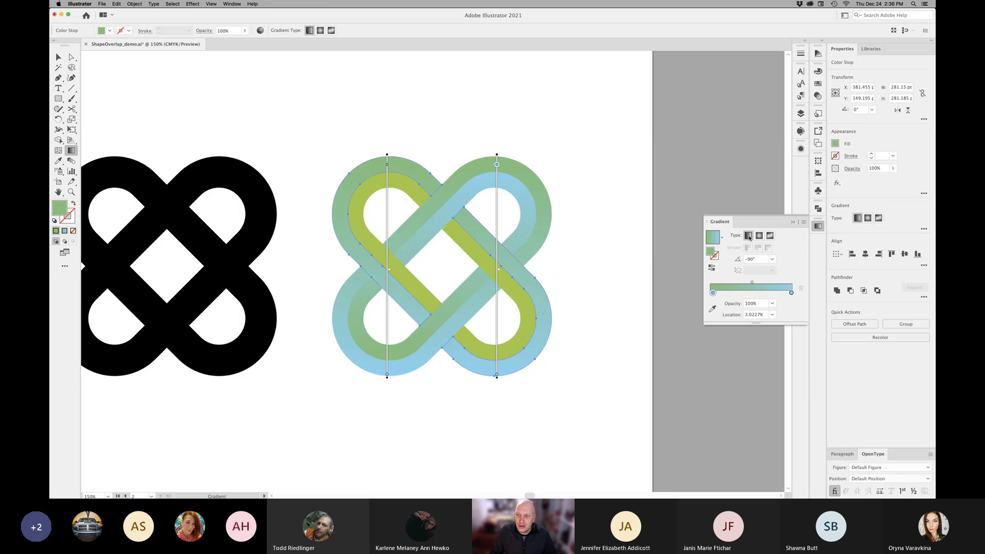
- Recolor the gradient's green starting stop to orange, C 0, M 66.67, Y 91.37, K 0, and deselect the artwork
double_click(714, 293)
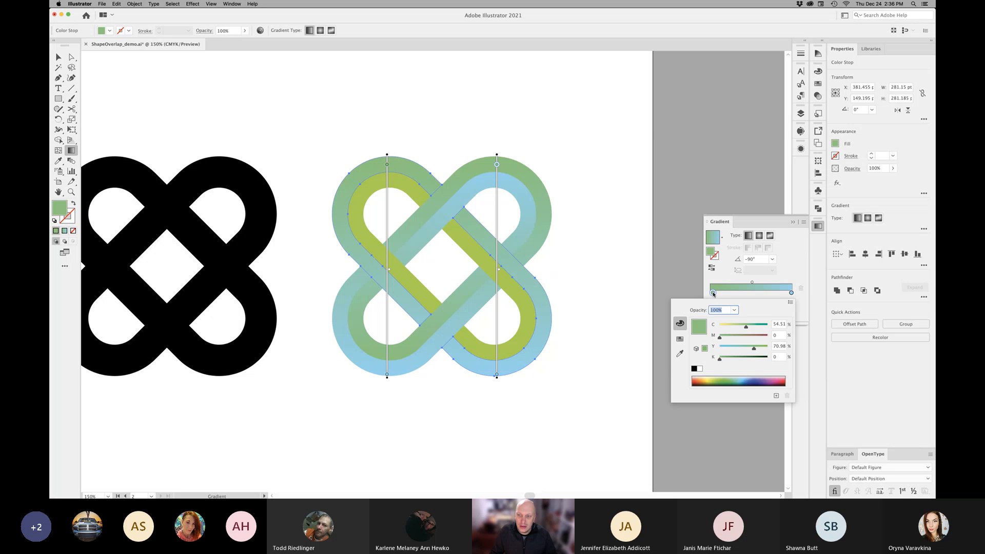
left_click(701, 378)
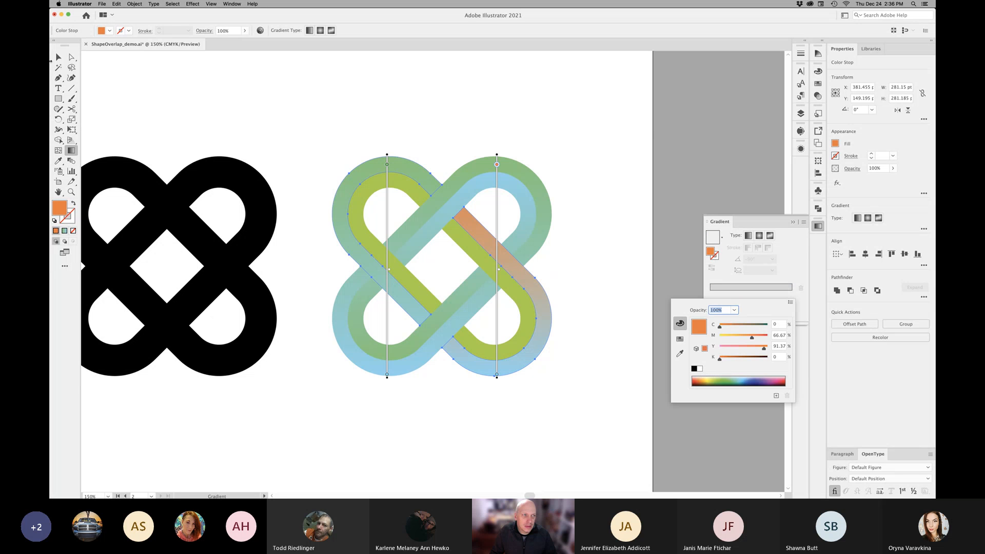
left_click(57, 59)
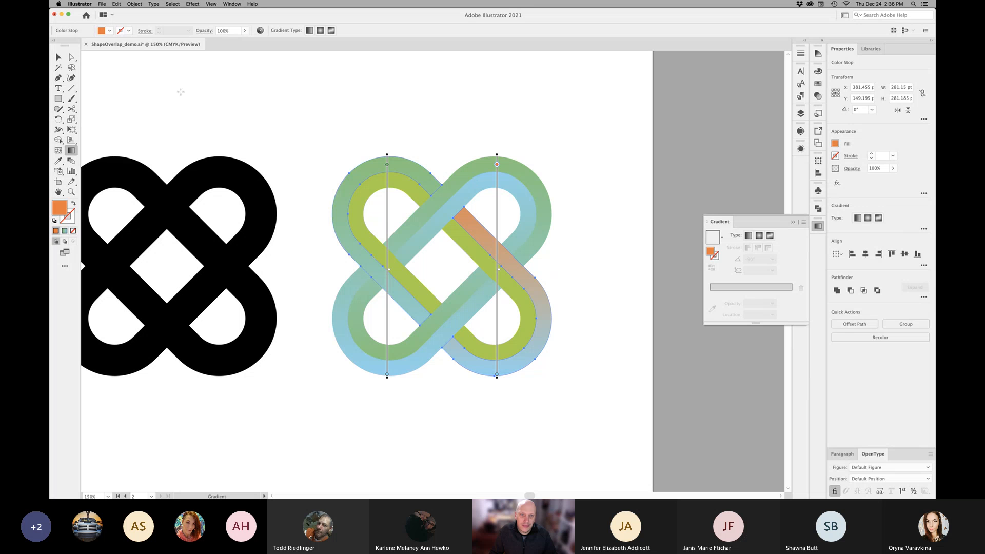
key("v")
left_click(594, 240)
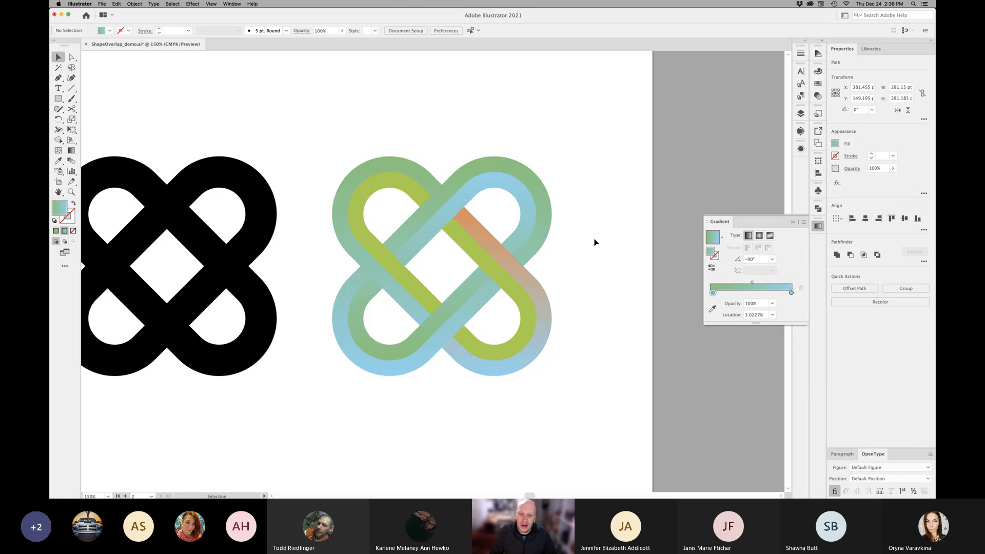
- Select both pieces of the outer band and sample the orange-to-blue gradient onto them with the Eyedropper
left_click(484, 237)
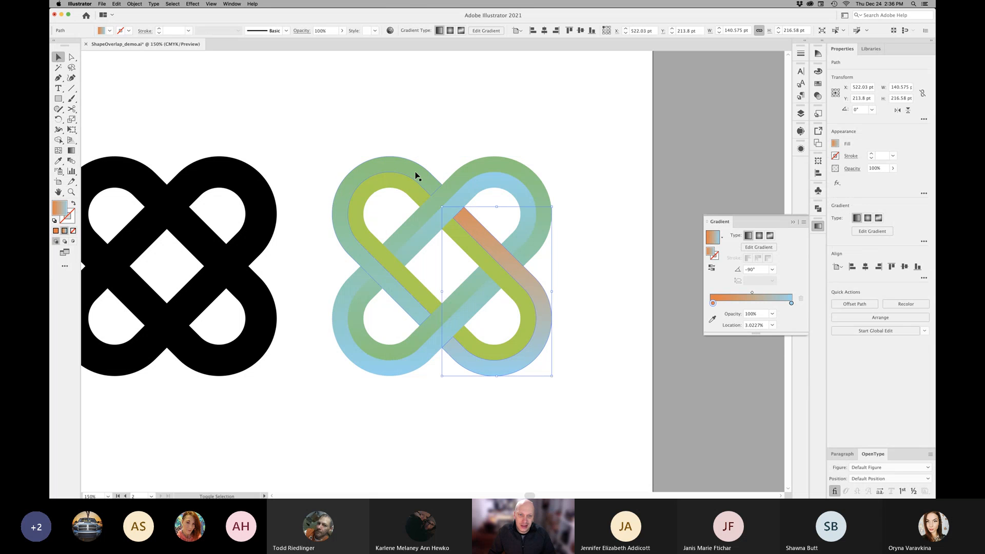
left_click(414, 171, "shift")
key("i")
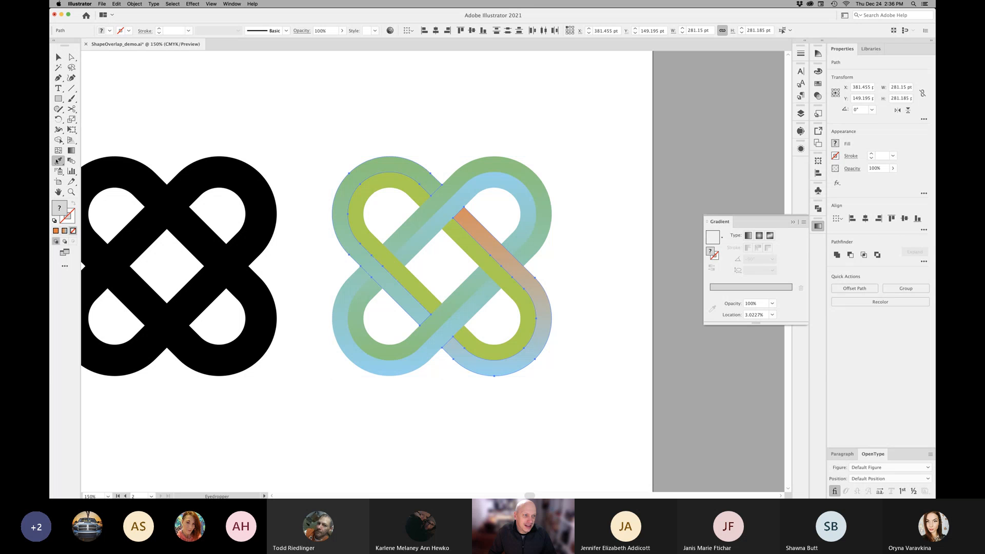
left_click(469, 220)
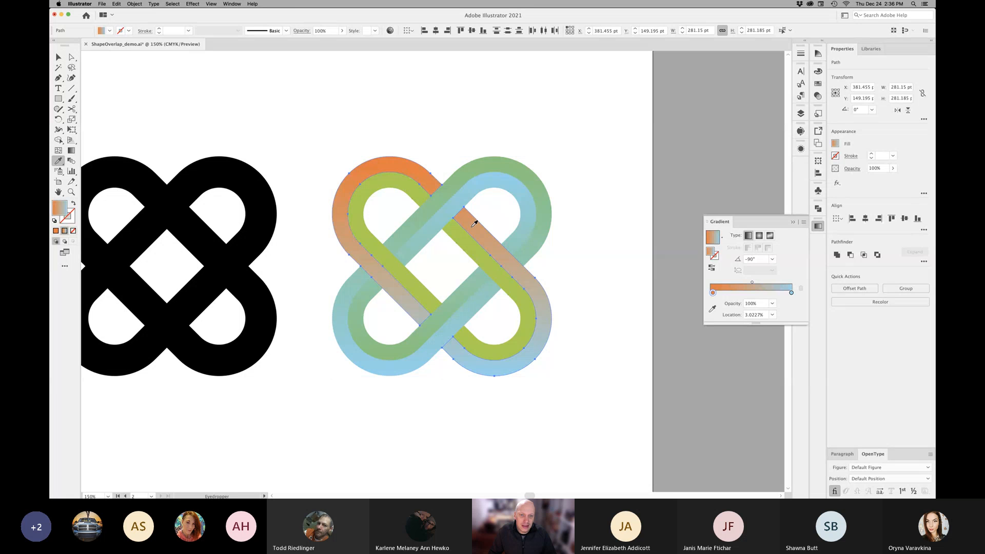
- Fill both yellow-green inner bands with the orange-to-blue linear gradient, running vertically upward at 90° across the knot
left_click(421, 195, "super")
left_click(475, 251, "shift+super")
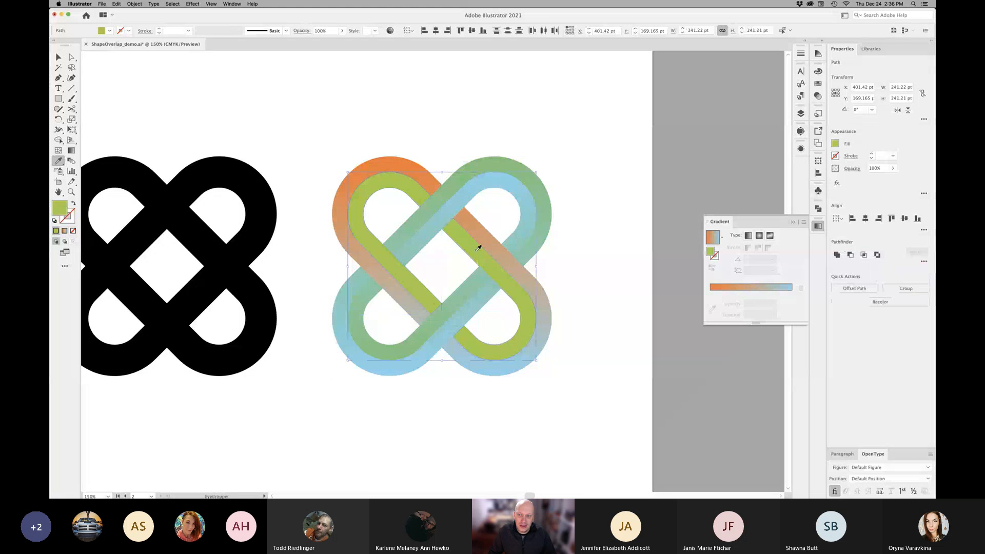
left_click(714, 242)
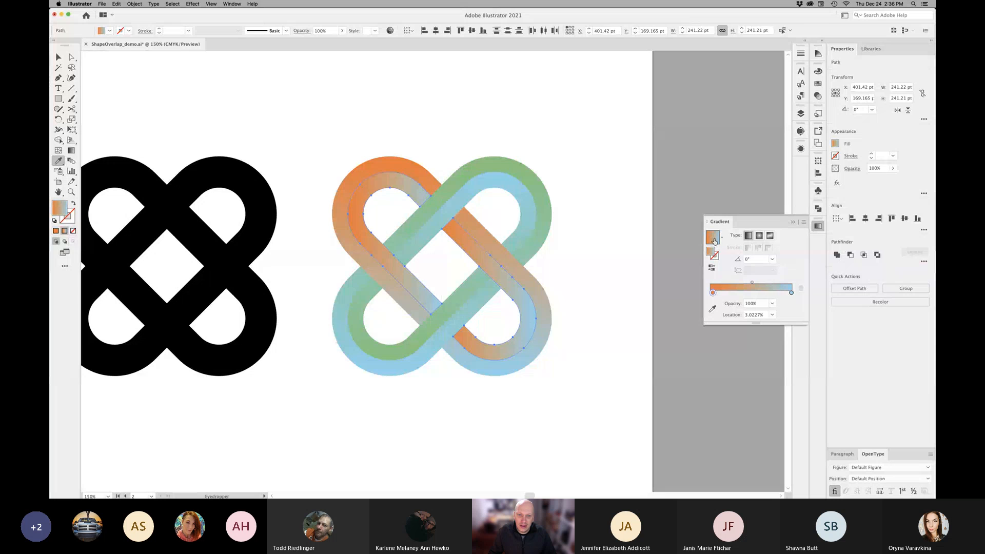
left_click(71, 150)
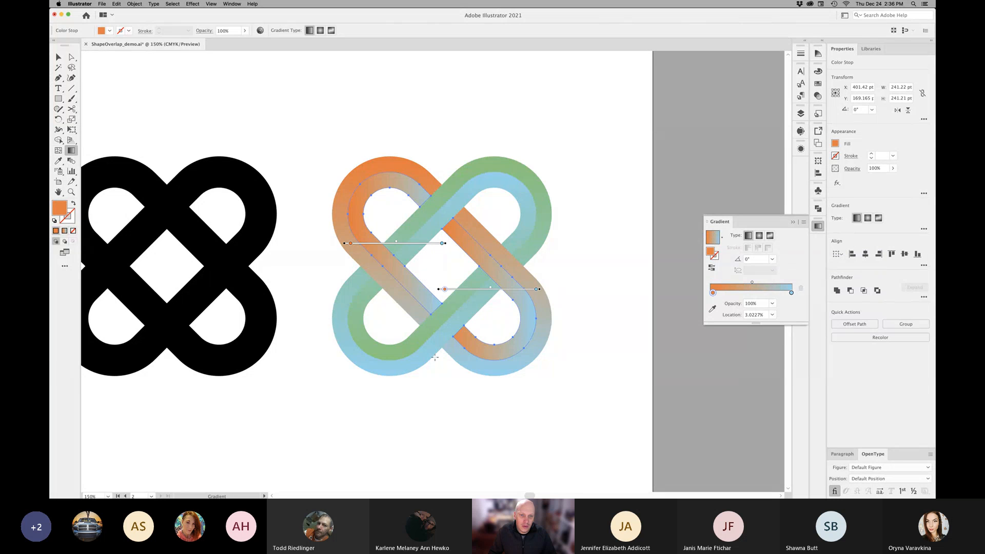
left_click_drag(435, 357, 434, 164)
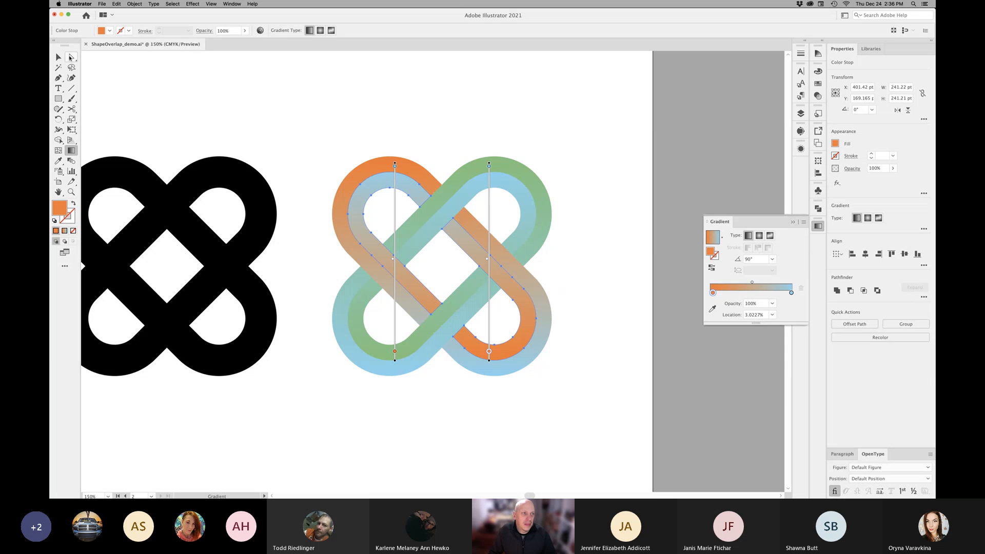
- Recolor the blue ending stop of the inner bands' gradient to golden yellow
left_click(58, 57)
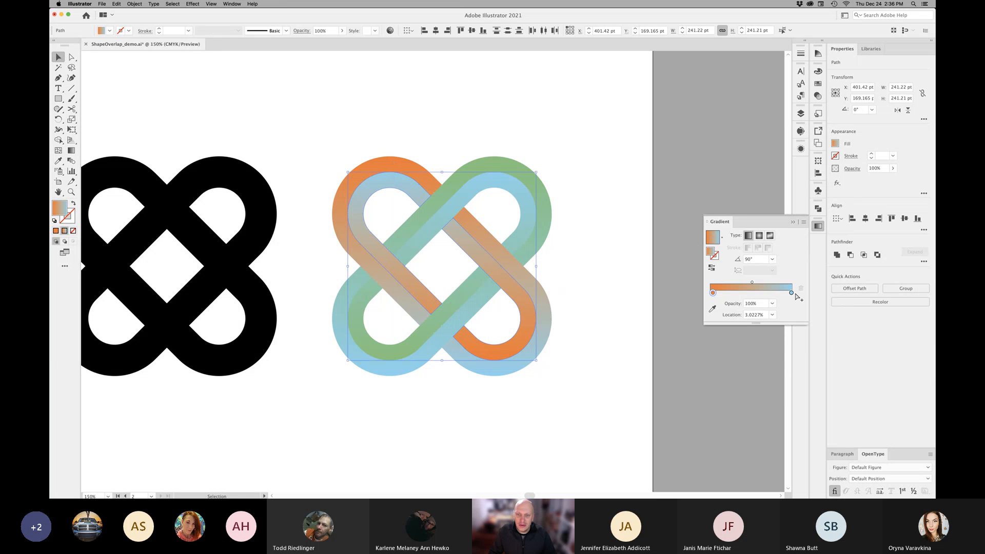
double_click(791, 293)
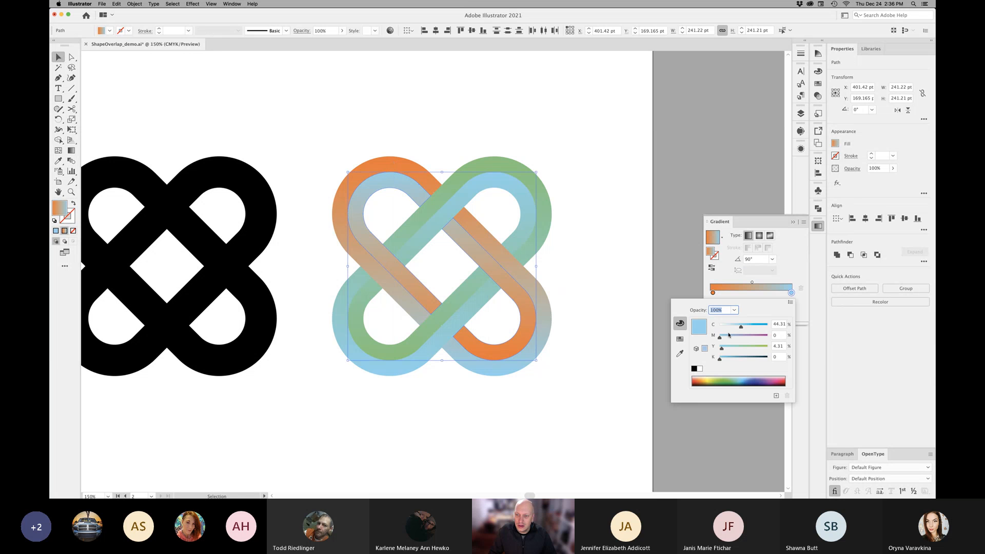
left_click(706, 378)
left_click(532, 292)
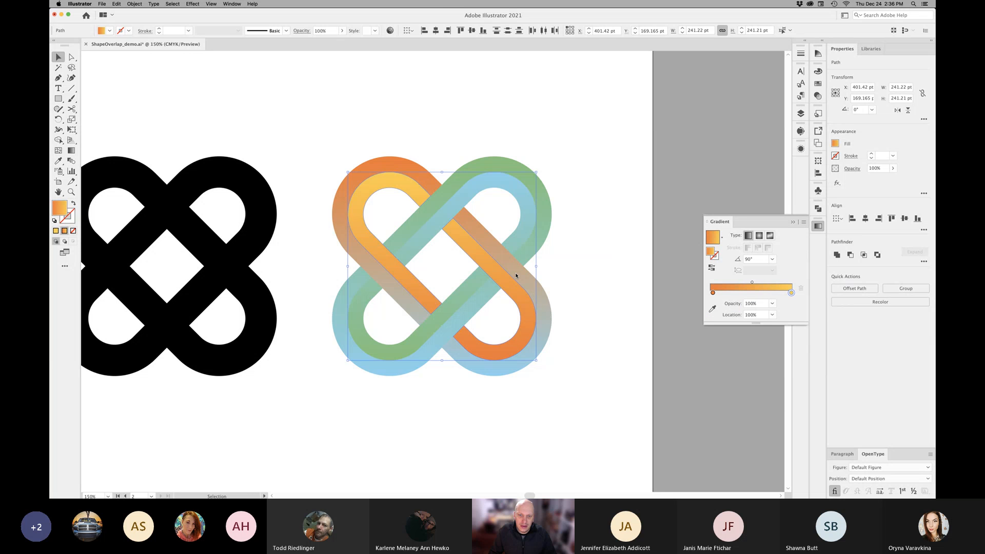
- Select both orange-to-blue outer pieces and sample the inner band's orange-to-yellow gradient onto them with the Eyedropper
left_click(431, 150)
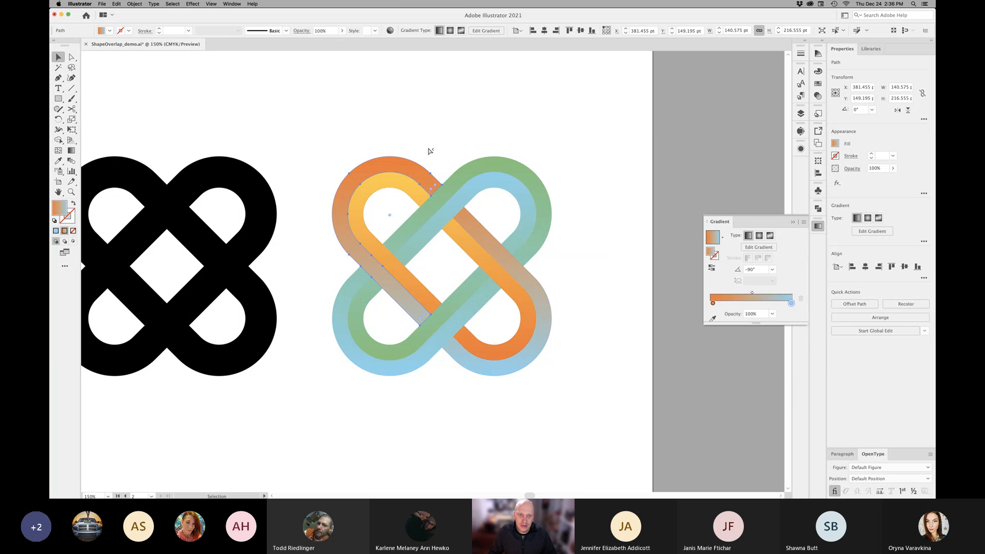
left_click(377, 264)
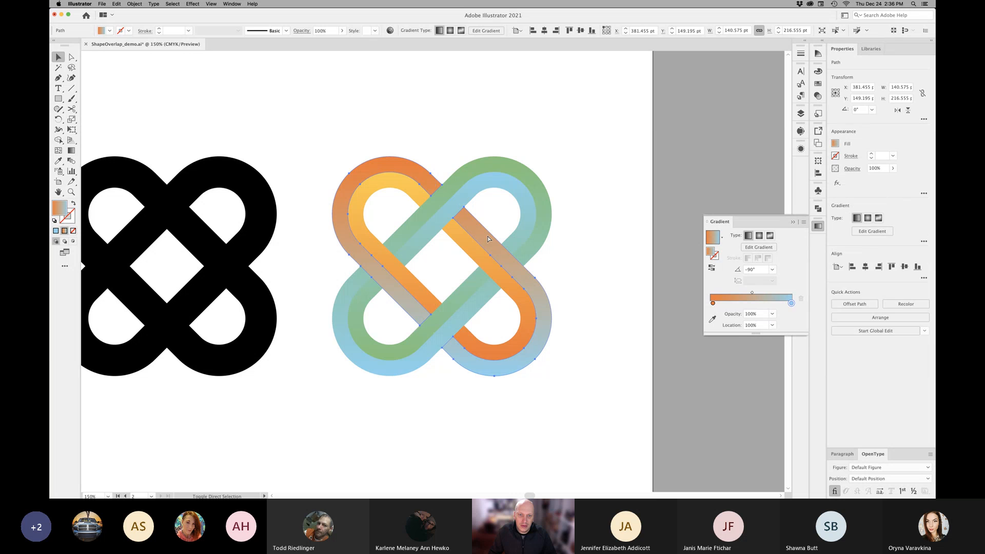
left_click(58, 161)
left_click(360, 216)
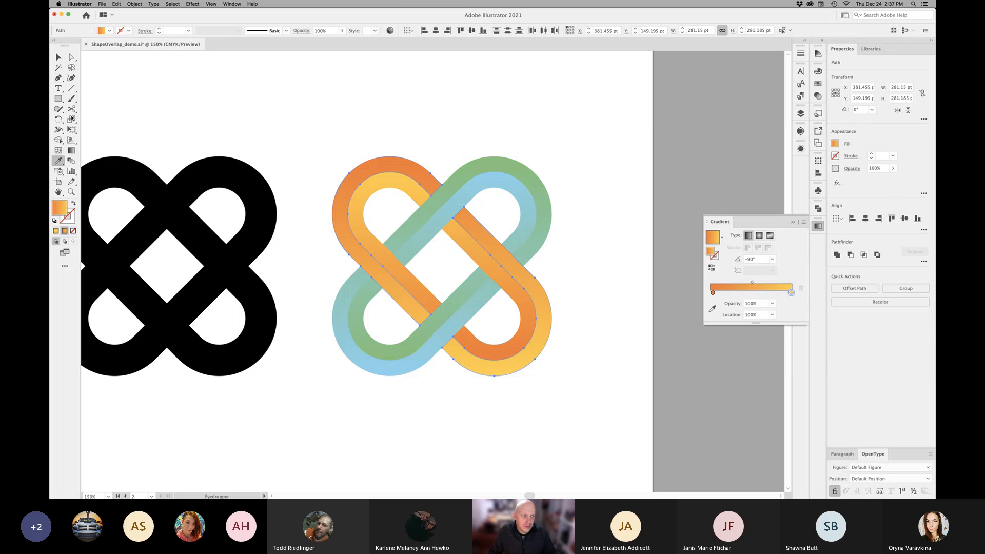
- Stretch the orange-to-yellow gradient across both outer pieces, running straight down from the knot's upper edge to just below it, and deselect
left_click(72, 152)
left_click_drag(436, 160, 436, 388)
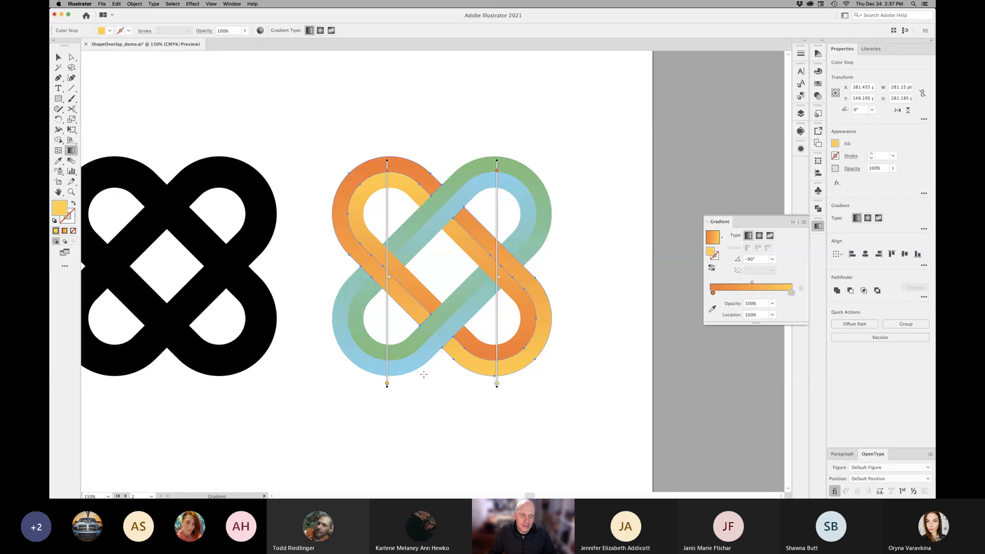
left_click(58, 57)
left_click(611, 308)
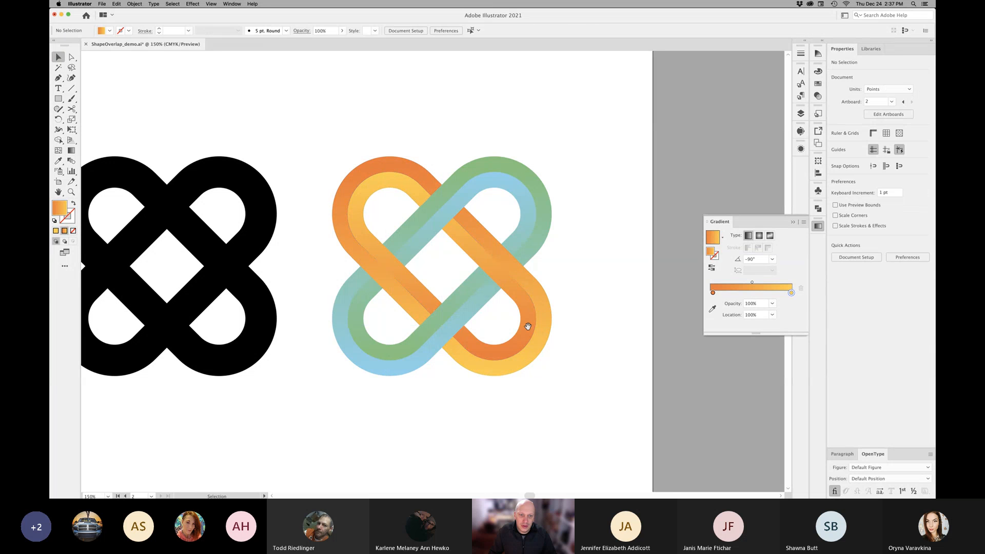
- Bring the knots on both artboards into view for comparison and collapse the floating gradient settings
key("super+minus")
key("super+minus")
left_click_drag(398, 299, 403, 404)
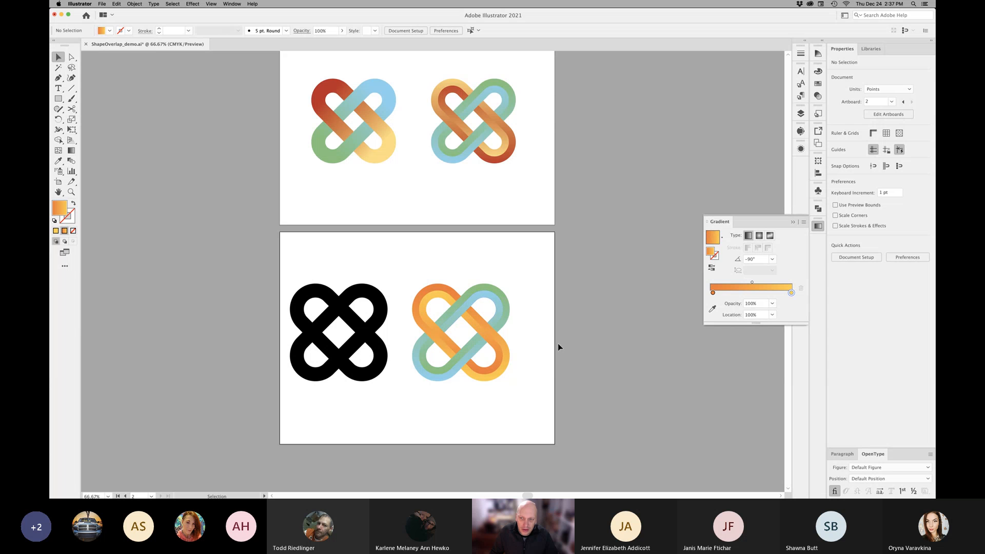
left_click(792, 223)
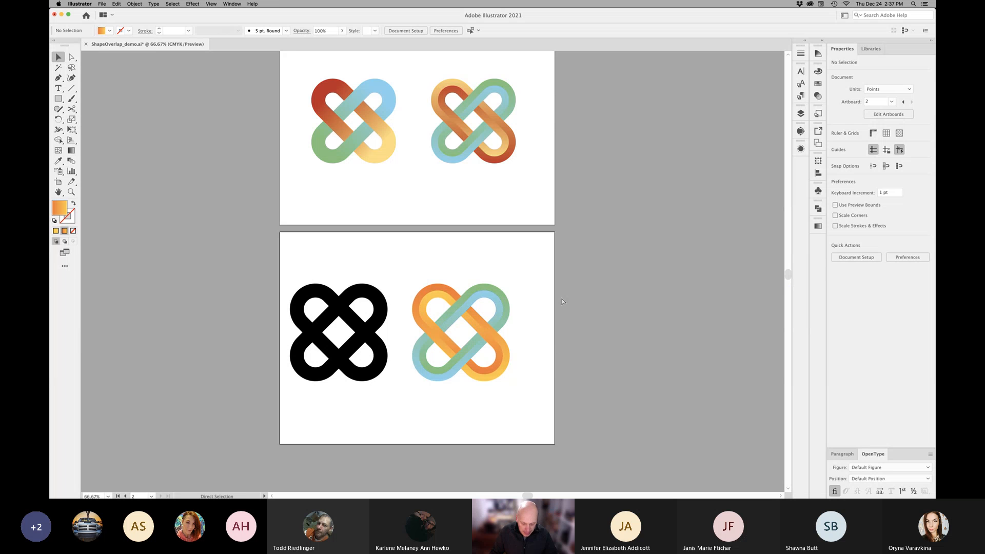
- Switch to outline view and back, and select the black knot's rounded rectangle that slopes down to the right
key("ctrl+y")
key("ctrl+y")
left_click(366, 334)
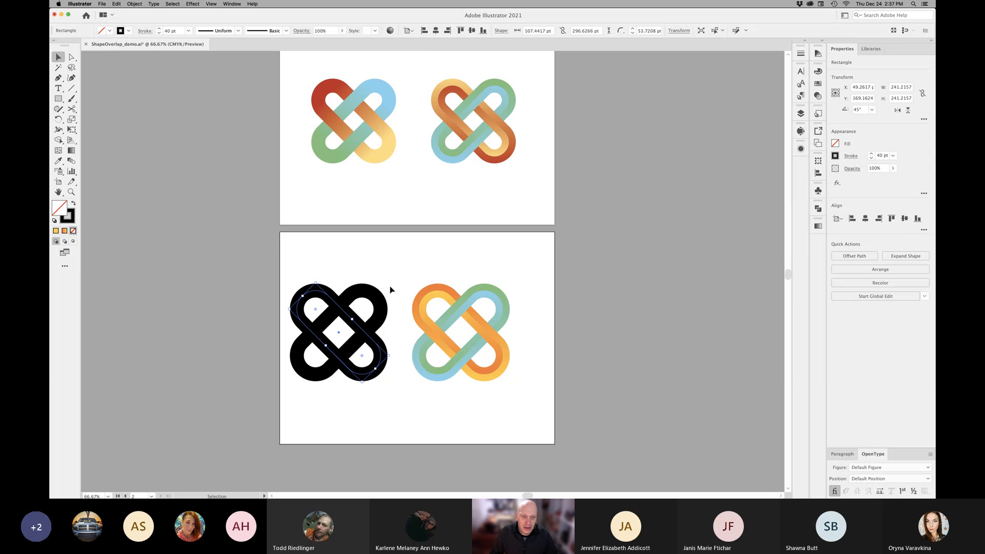